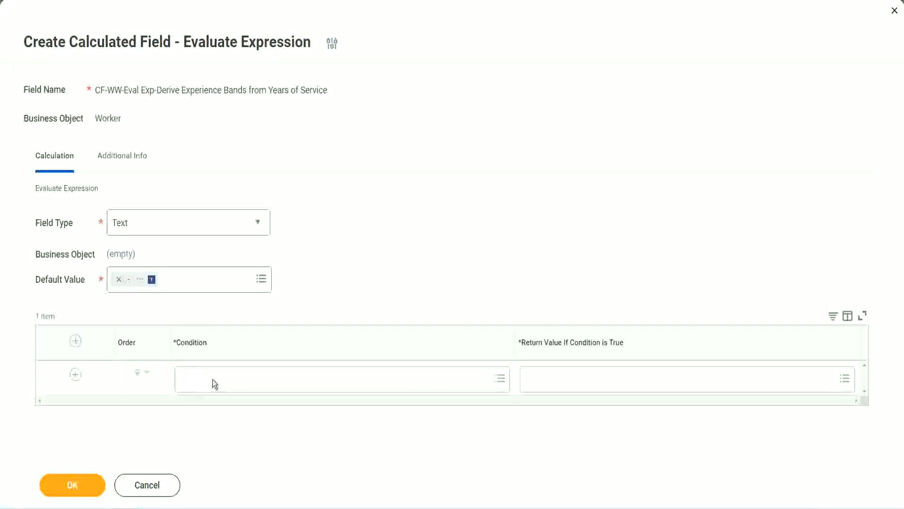
Step: Switch to the Notepad++ notes and copy the Field 1 name, "CF-WW-TF-Length of Service between 0 and 7 years"
{"action": "left_click", "coordinate": [213, 379]}
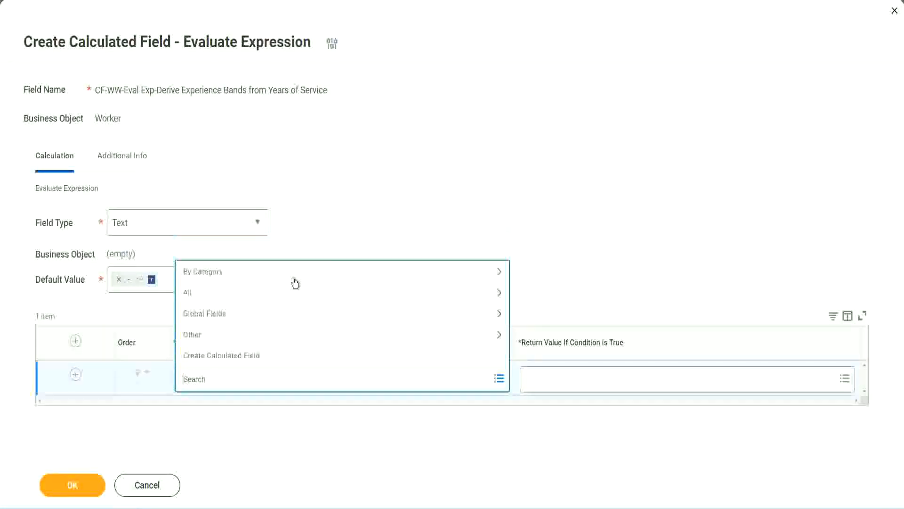
{"action": "left_click", "coordinate": [346, 212]}
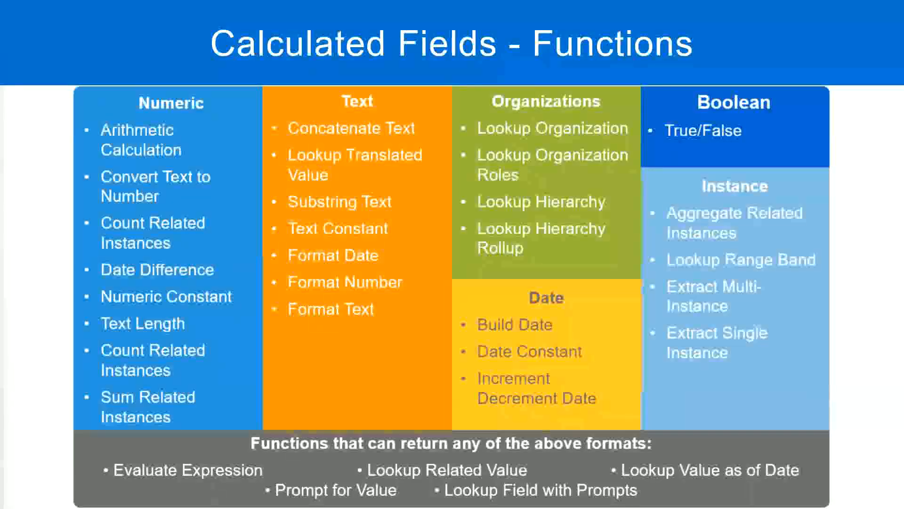
{"action": "key", "text": "alt+Tab"}
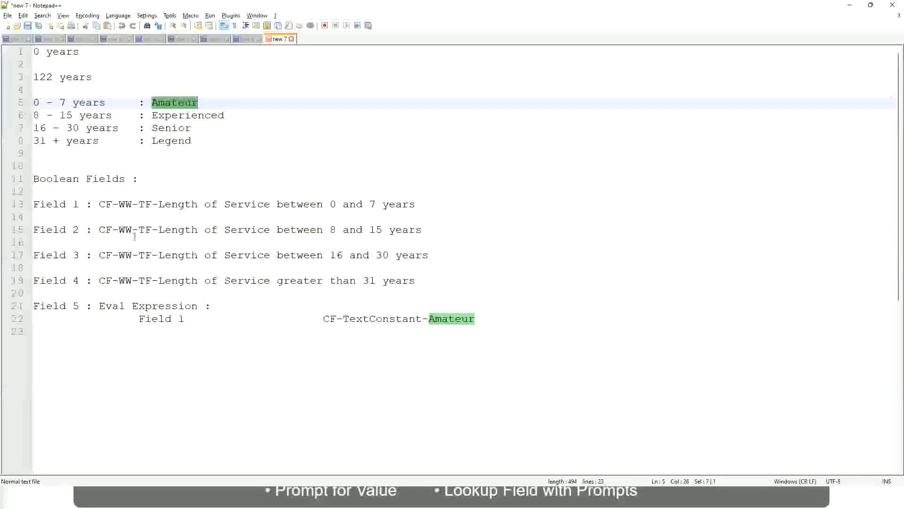
{"action": "double_click", "coordinate": [104, 204]}
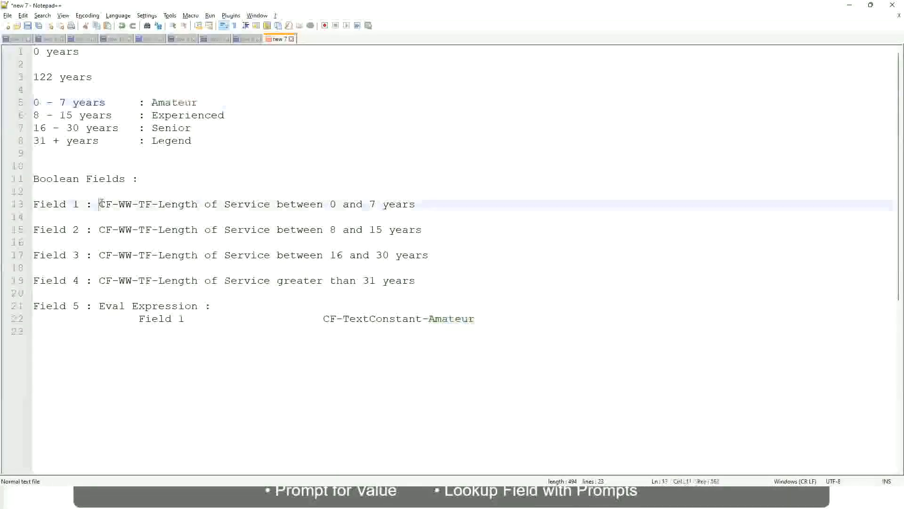
{"action": "left_click_drag", "start_coordinate": [156, 206], "coordinate": [416, 208]}
{"action": "key", "text": "ctrl+c"}
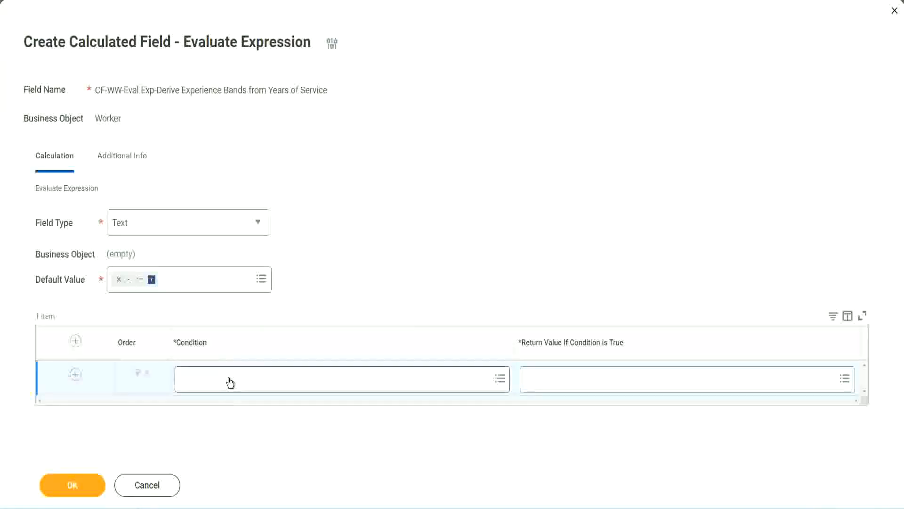
Step: Set the first row's condition to CF-WW-TF-Length of Service between 0 and 7 years
{"action": "left_click", "coordinate": [230, 383]}
{"action": "key", "text": "ctrl+v"}
{"action": "key", "text": "Return"}
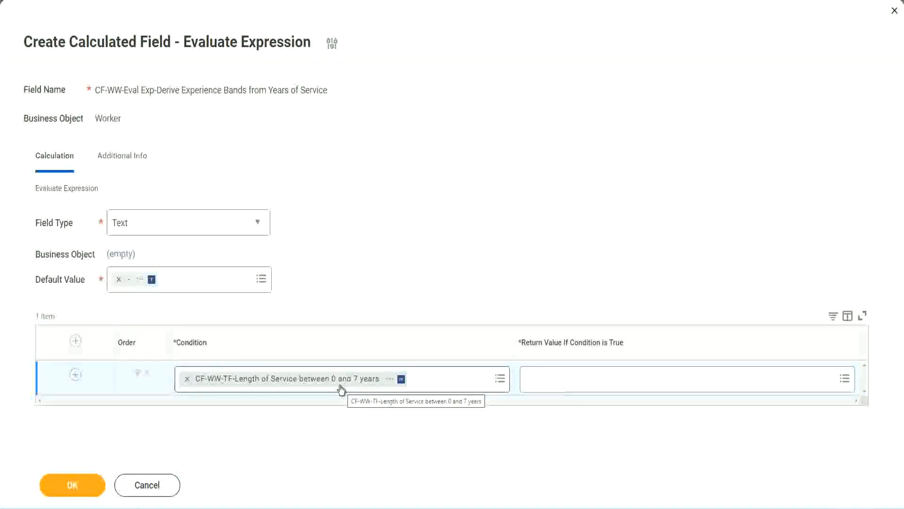
{"action": "left_click", "coordinate": [589, 386]}
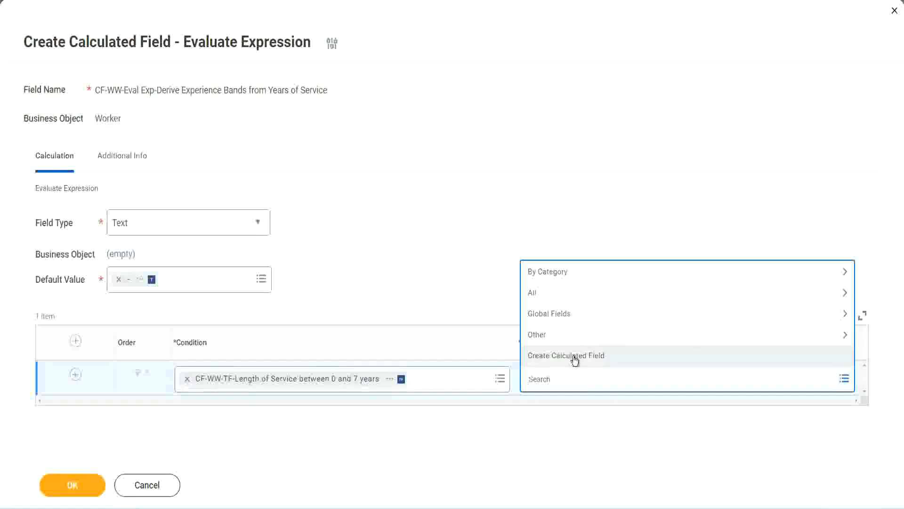
{"action": "left_click", "coordinate": [524, 234]}
{"action": "left_click", "coordinate": [545, 382]}
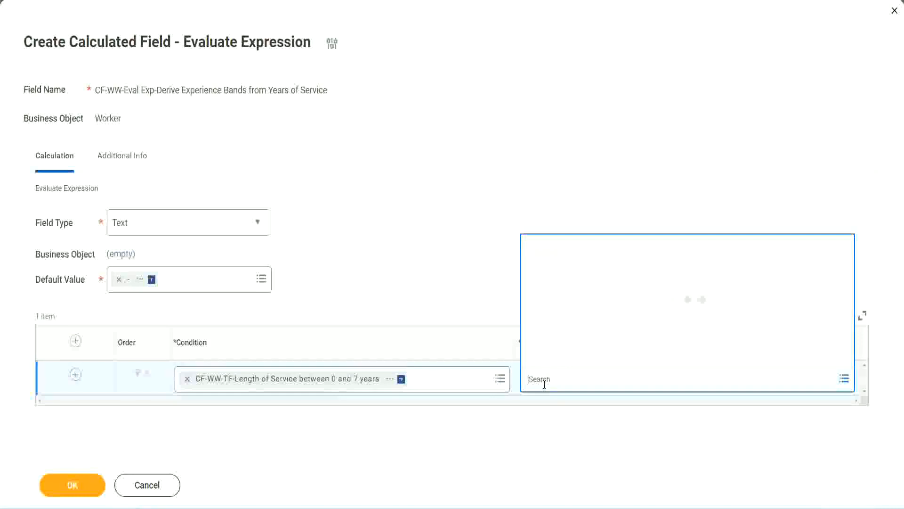
{"action": "type", "text": "Amaterue"}
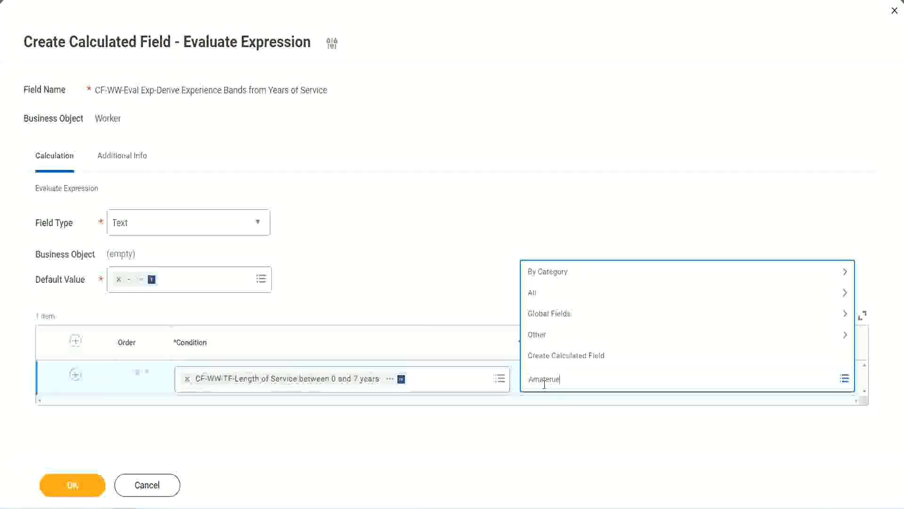
{"action": "left_click", "coordinate": [457, 274]}
{"action": "left_click", "coordinate": [569, 382]}
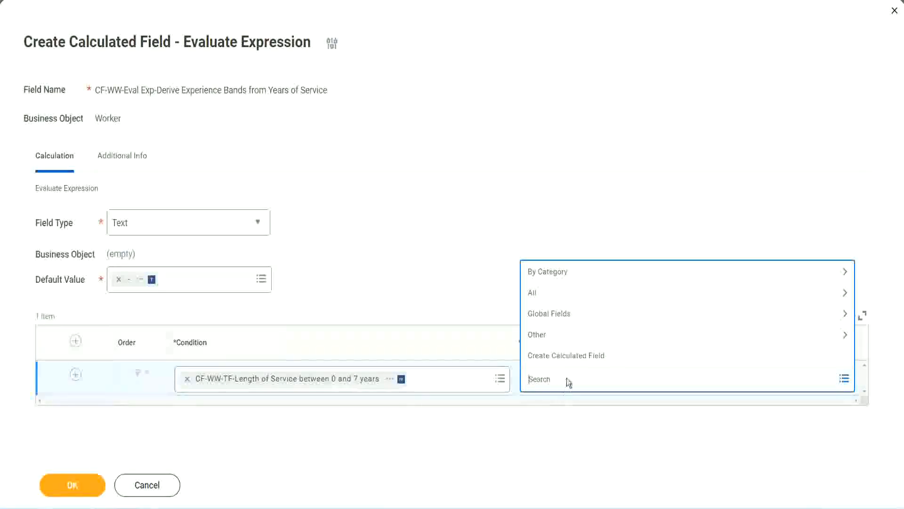
{"action": "left_click", "coordinate": [456, 274]}
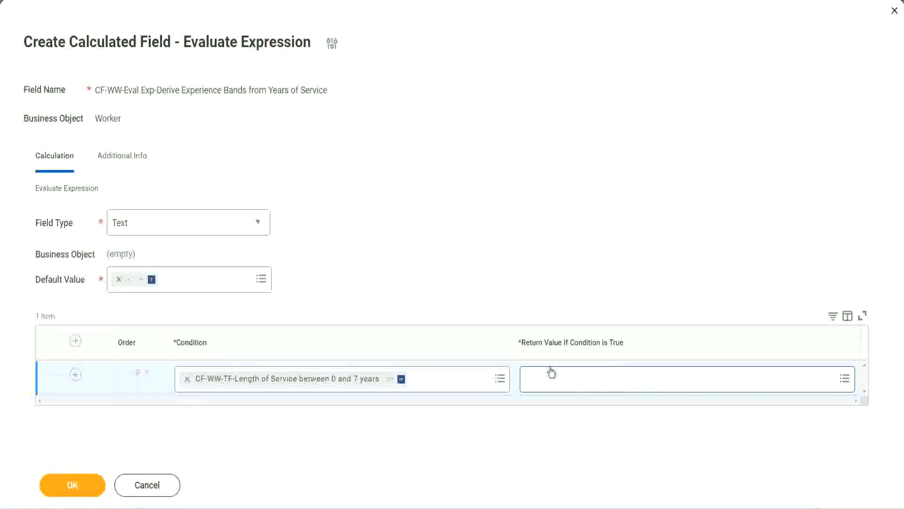
Step: Start a new calculated field for the first row's return value and name it CF-WW-TC-Amateur
{"action": "left_click", "coordinate": [586, 378]}
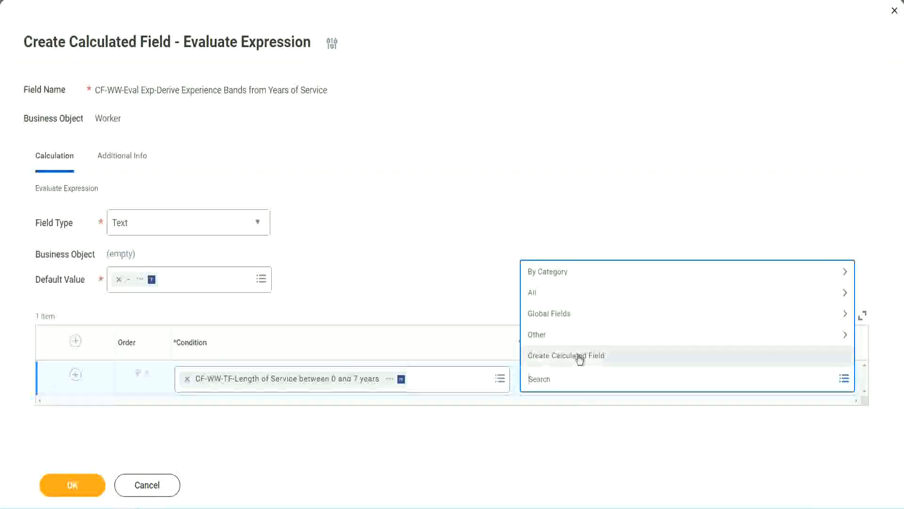
{"action": "left_click", "coordinate": [579, 359]}
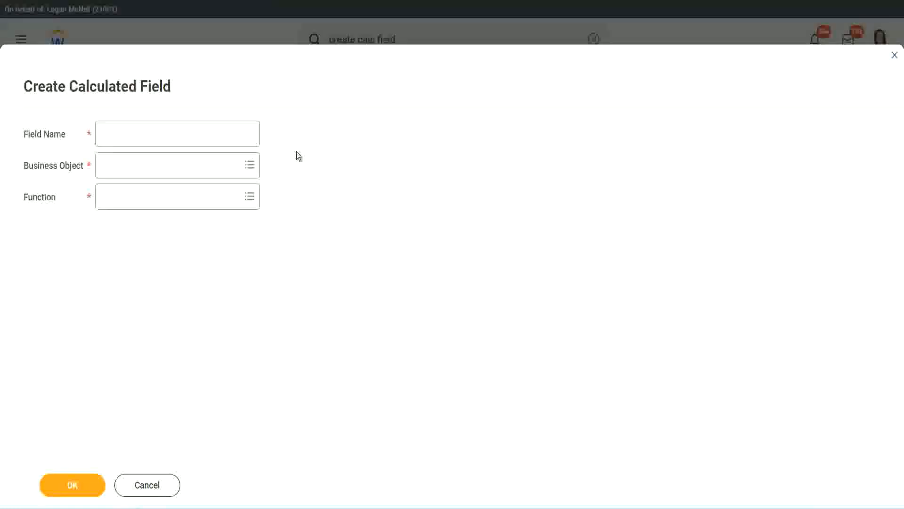
{"action": "left_click", "coordinate": [111, 135]}
{"action": "type", "text": "CF"}
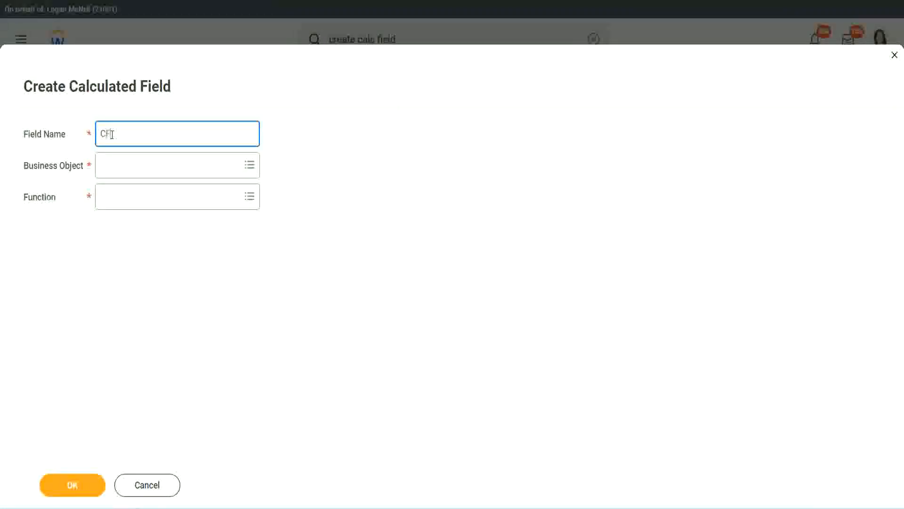
{"action": "type", "text": "_TC"}
{"action": "type", "text": "-Am"}
{"action": "type", "text": "ateur"}
{"action": "left_click", "coordinate": [112, 134]}
{"action": "type", "text": "WW-"}
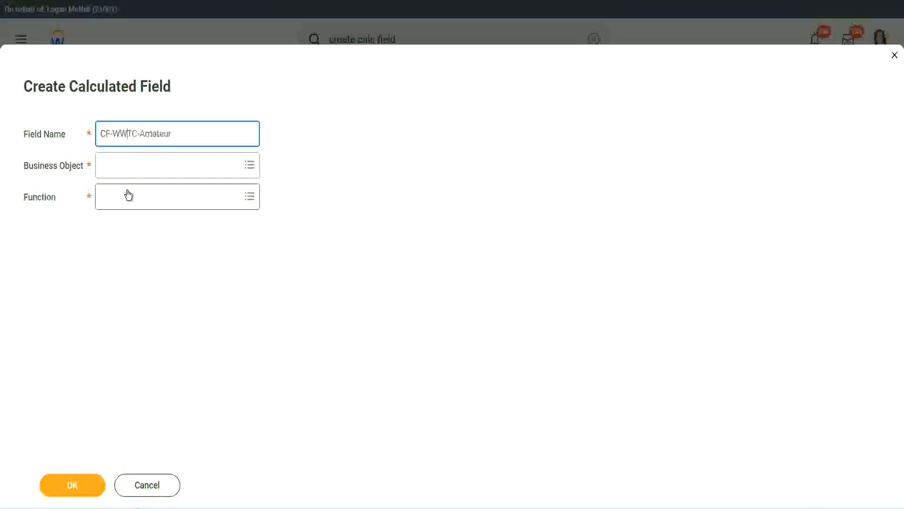
Step: Set the new field's business object to Global
{"action": "left_click", "coordinate": [127, 166]}
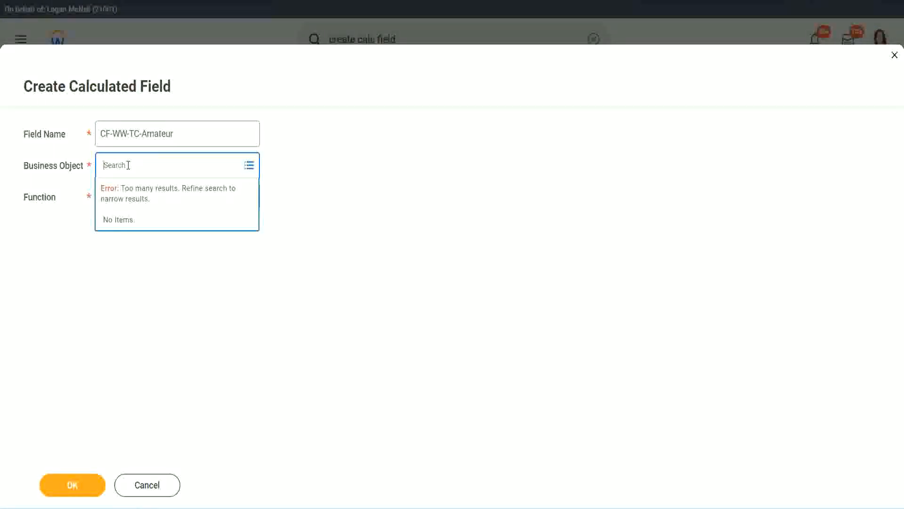
{"action": "type", "text": "worker"}
{"action": "key", "text": "BackSpace"}
{"action": "key", "text": "BackSpace"}
{"action": "type", "text": "global"}
{"action": "key", "text": "Return"}
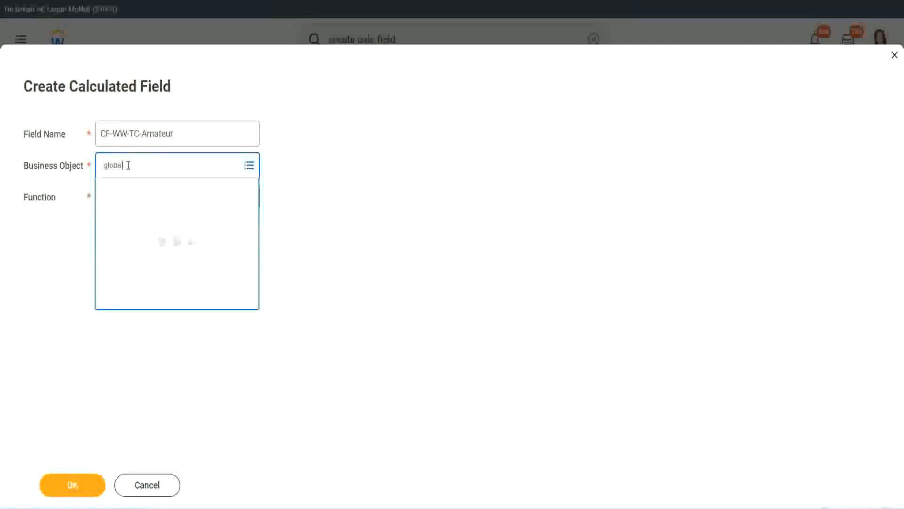
{"action": "left_click", "coordinate": [142, 224]}
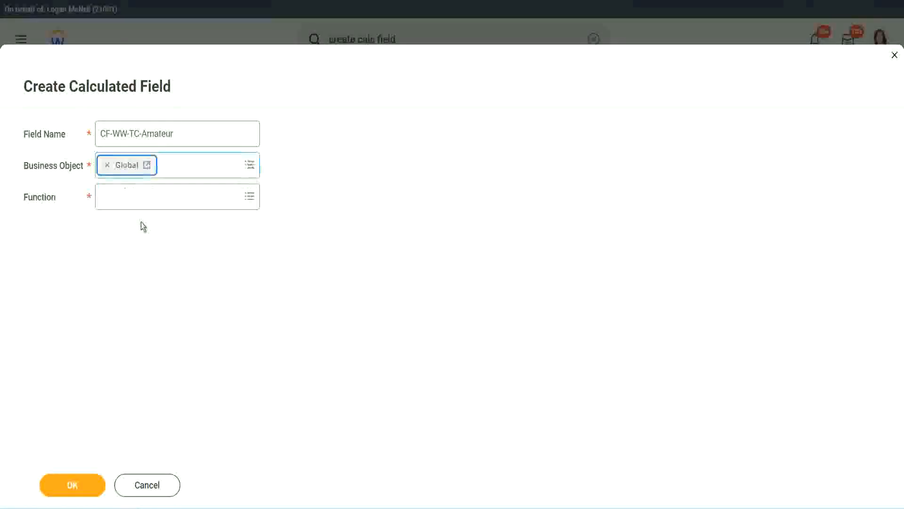
{"action": "left_click_drag", "start_coordinate": [178, 133], "coordinate": [29, 90]}
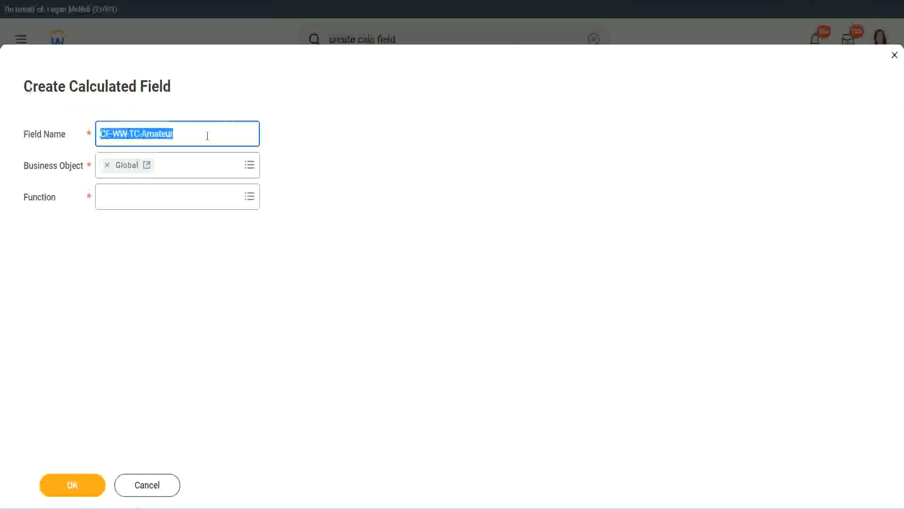
{"action": "left_click", "coordinate": [197, 136]}
{"action": "double_click", "coordinate": [155, 132]}
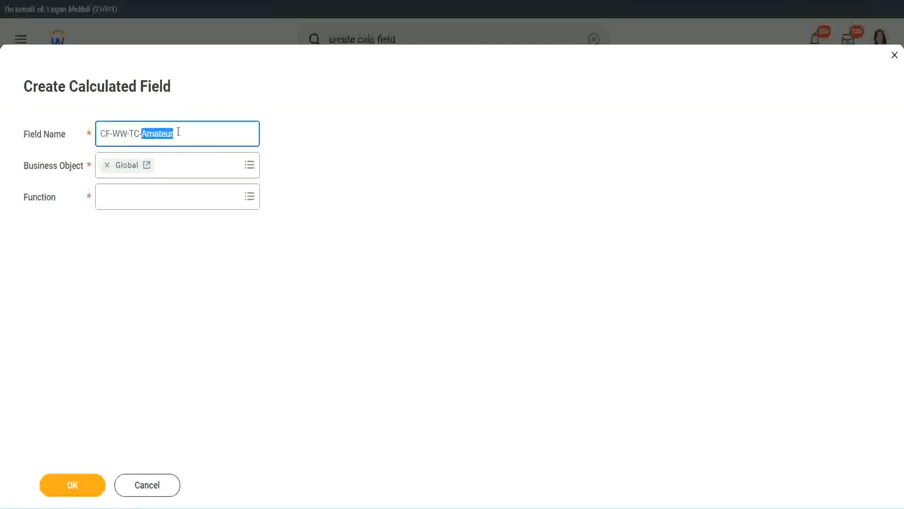
{"action": "left_click", "coordinate": [187, 132]}
{"action": "double_click", "coordinate": [169, 136]}
Step: Choose Text Constant as the new calculated field's function and continue to its definition
{"action": "left_click", "coordinate": [127, 195]}
{"action": "type", "text": "text c"}
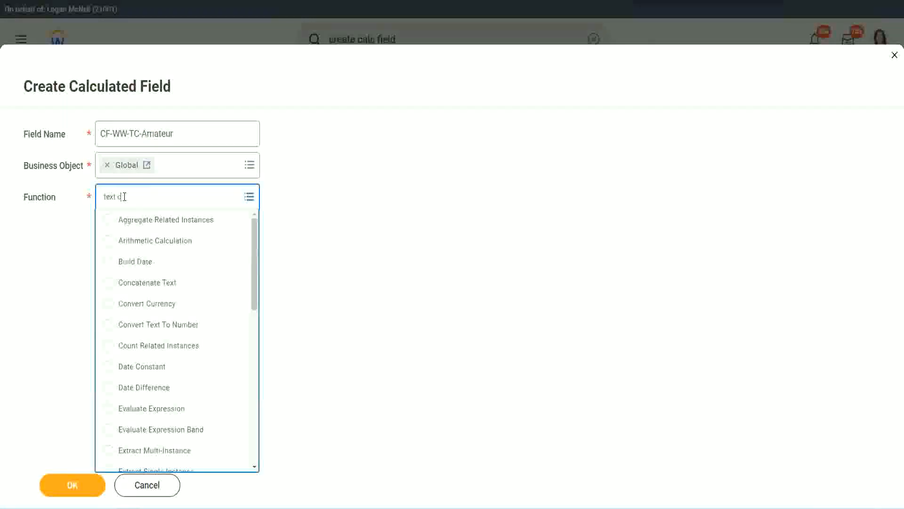
{"action": "type", "text": "onst"}
{"action": "key", "text": "Return"}
{"action": "left_click", "coordinate": [75, 492]}
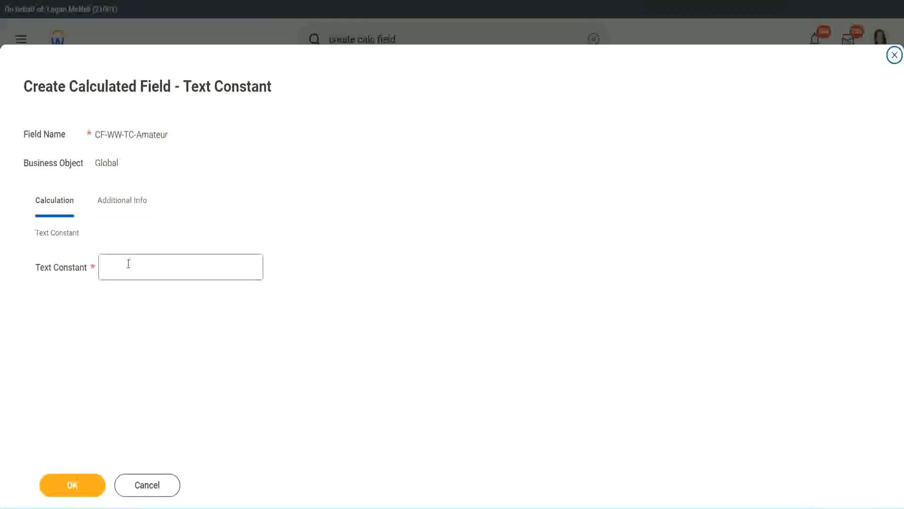
Step: Set the text constant to "Amateur" and save the field as the first row's return value
{"action": "left_click", "coordinate": [147, 265]}
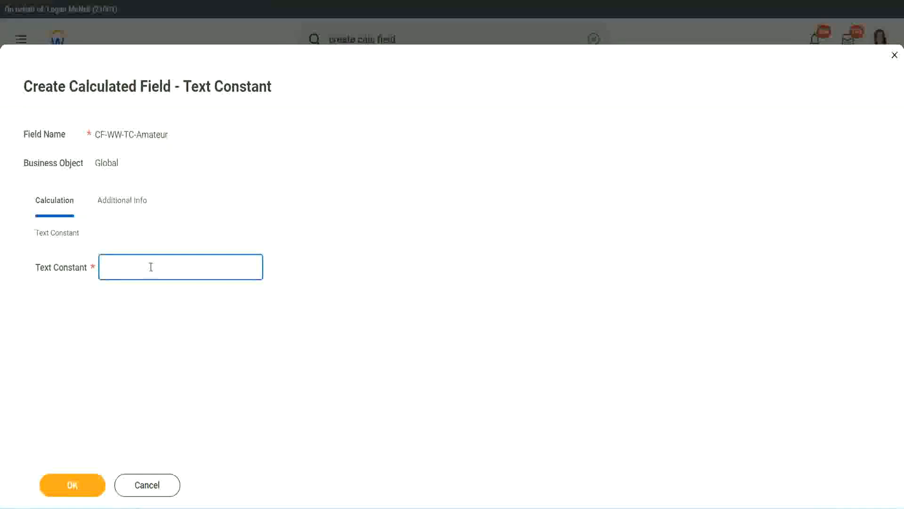
{"action": "type", "text": "Amateur"}
{"action": "left_click", "coordinate": [69, 487]}
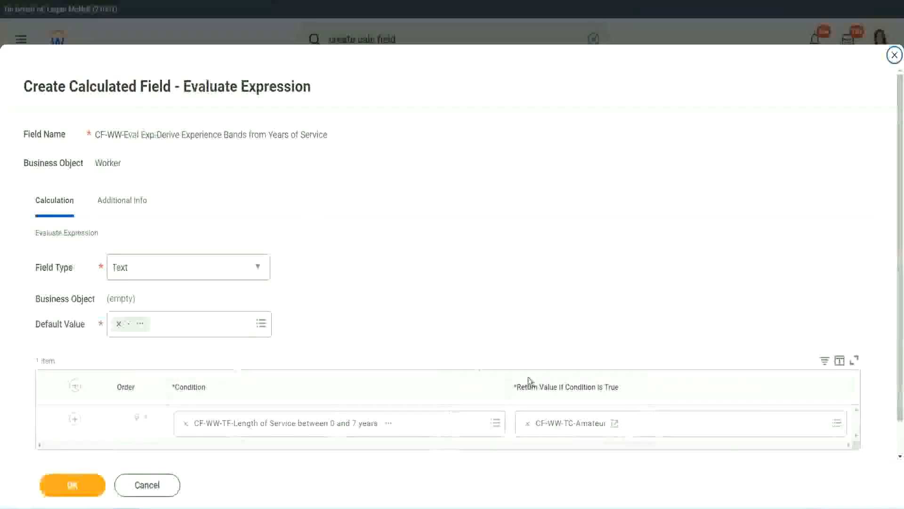
{"action": "right_click", "coordinate": [561, 427]}
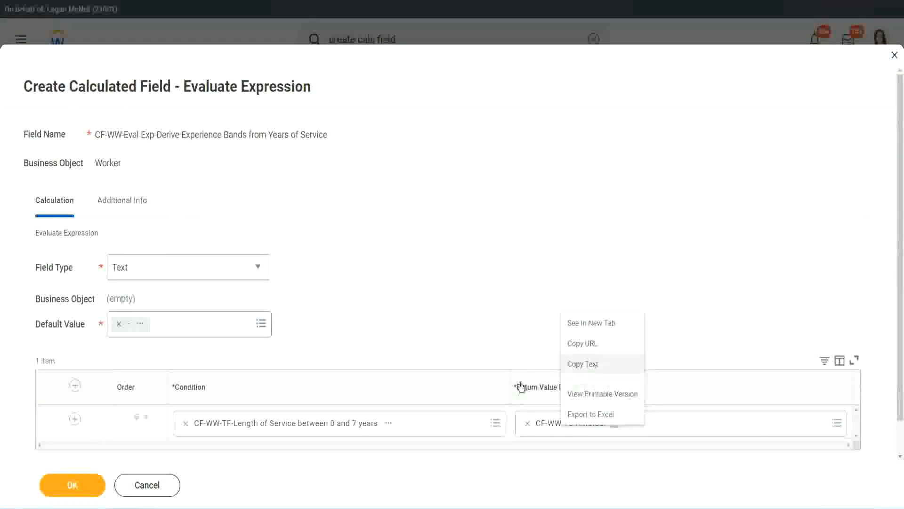
{"action": "left_click", "coordinate": [560, 428]}
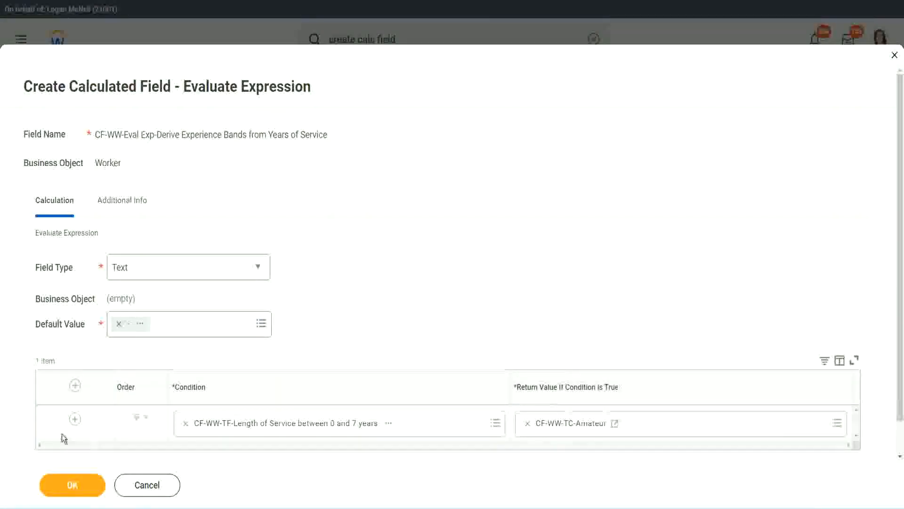
Step: Add three more rows to the condition table below the first one
{"action": "left_click", "coordinate": [75, 421]}
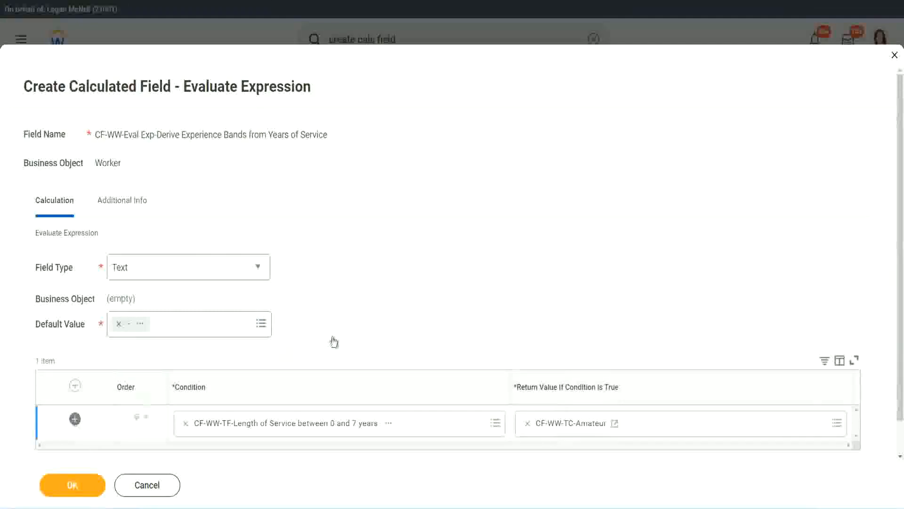
{"action": "scroll", "coordinate": [355, 330], "scroll_direction": "down", "scroll_amount": 2}
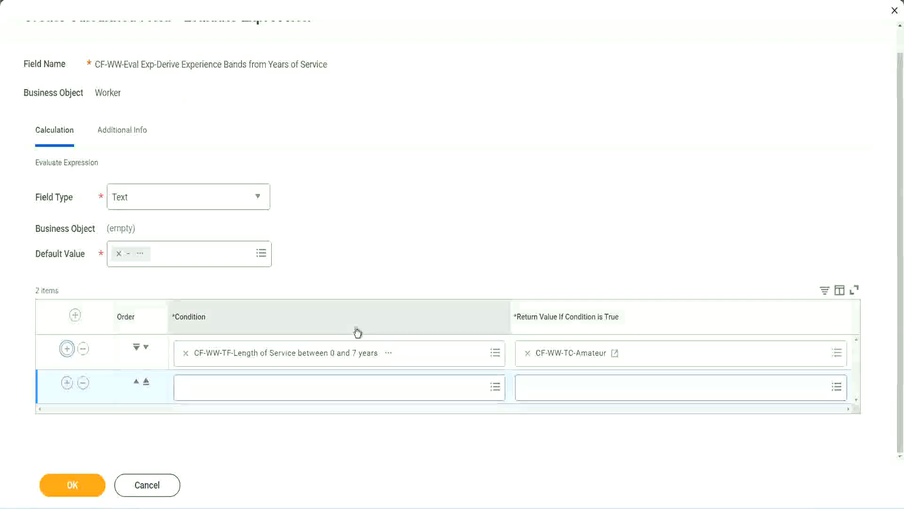
{"action": "left_click", "coordinate": [67, 383]}
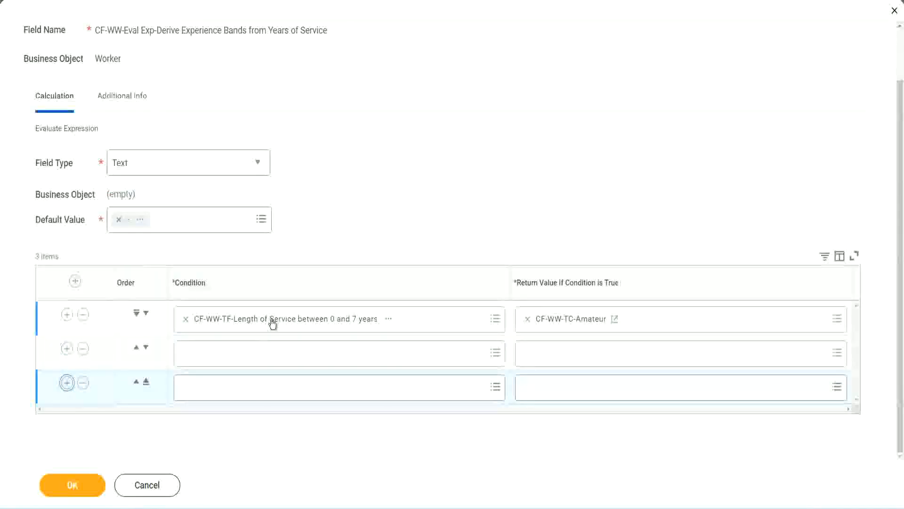
Step: Set the second row's condition to CF-WW-TF-Length of Service between 8 and 15 years
{"action": "left_click", "coordinate": [223, 357]}
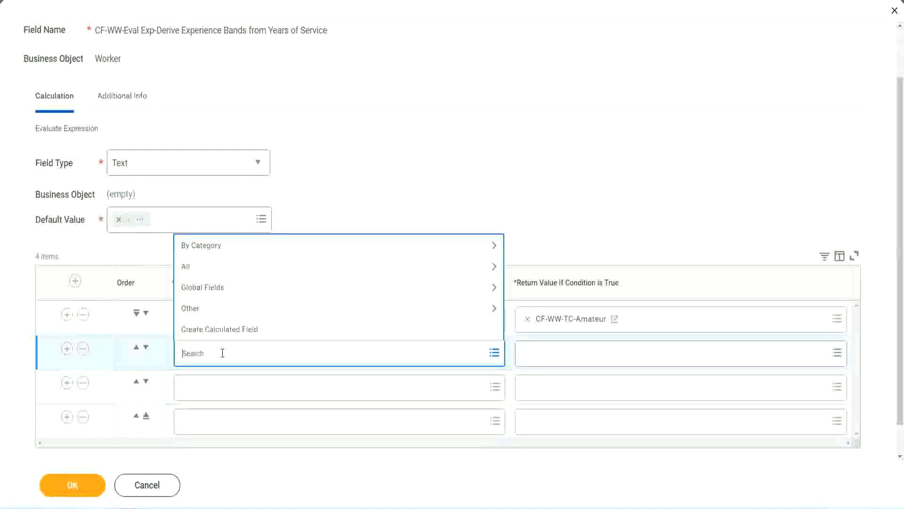
{"action": "type", "text": "cf-ww"}
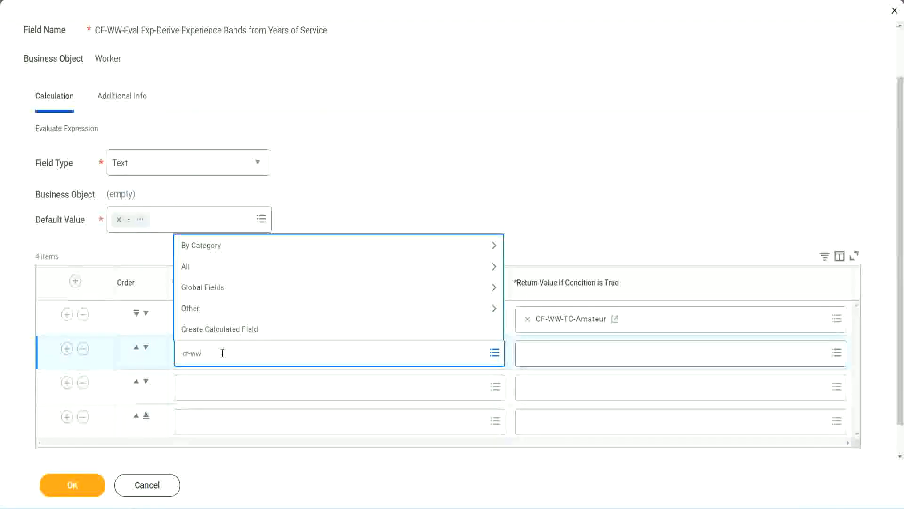
{"action": "type", "text": "-tf"}
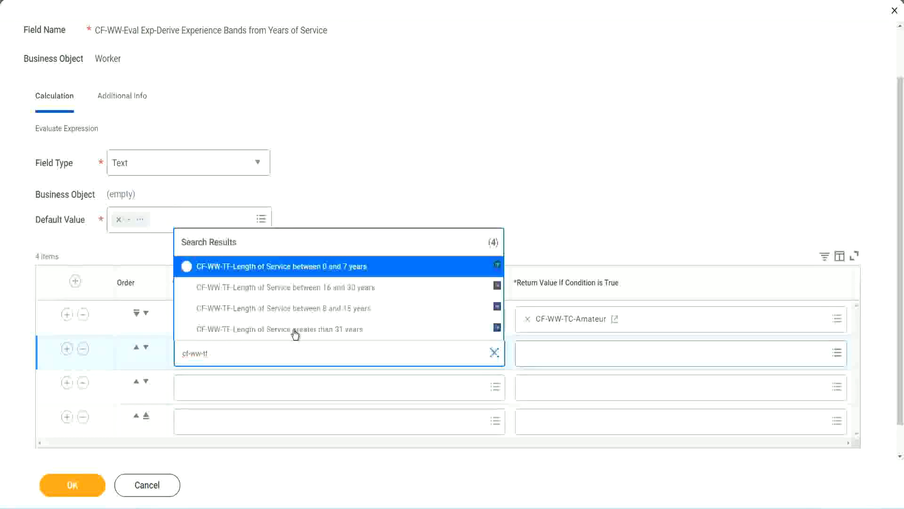
{"action": "left_click", "coordinate": [347, 311]}
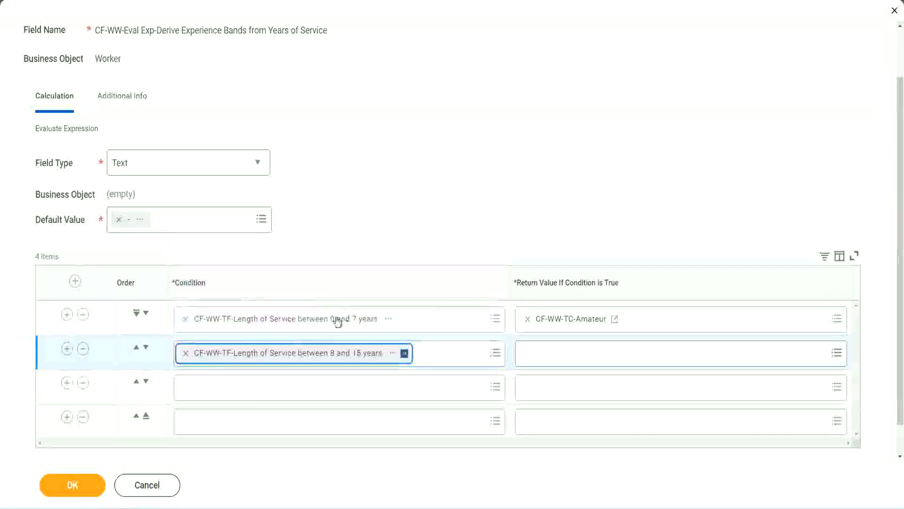
Step: Set the third row's condition to CF-WW-TF-Length of Service between 16 and 30 years
{"action": "left_click", "coordinate": [228, 387]}
{"action": "type", "text": "cf"}
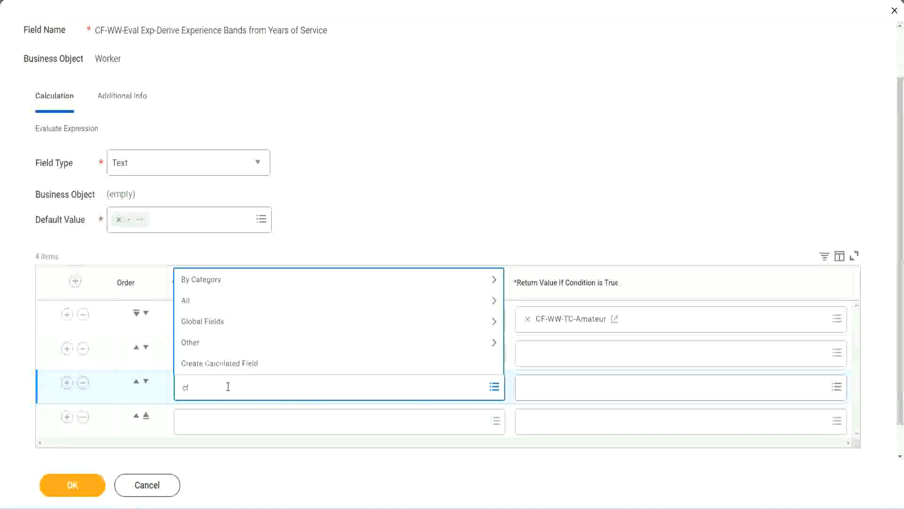
{"action": "type", "text": "-ww-tf"}
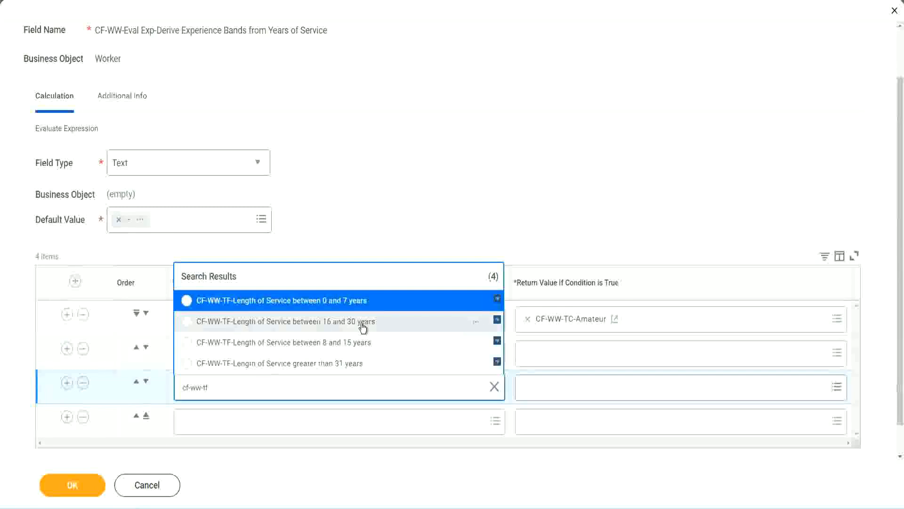
{"action": "left_click", "coordinate": [363, 326]}
Step: Set the fourth row's condition to CF-WW-TF-Length of Service greater than 31 years
{"action": "left_click", "coordinate": [214, 422]}
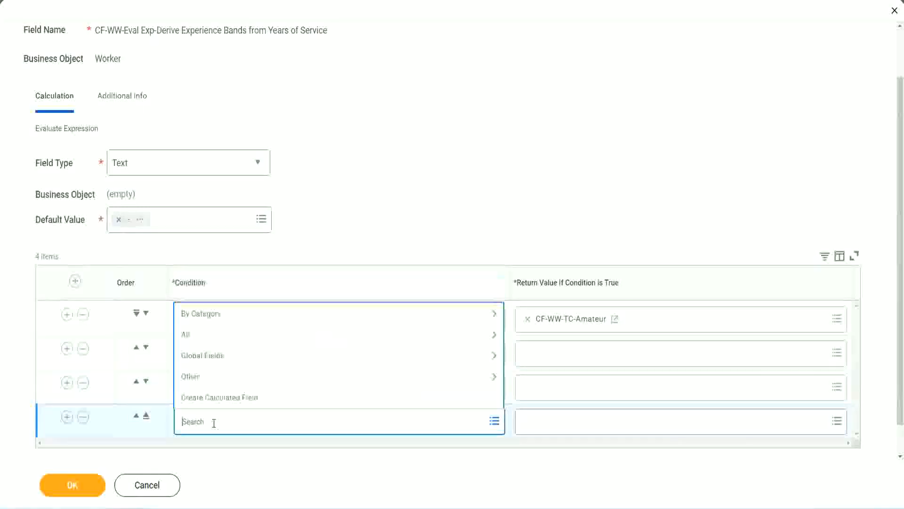
{"action": "type", "text": "gf-ww"}
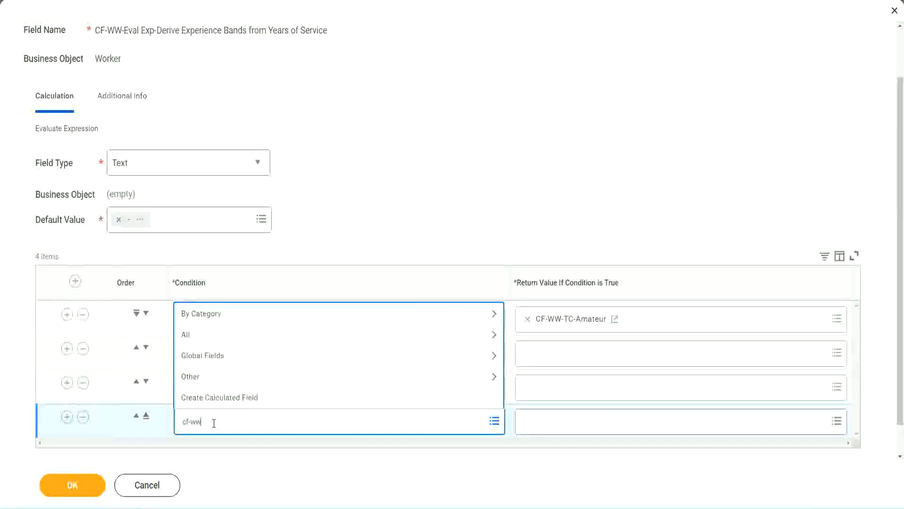
{"action": "type", "text": " tf 31"}
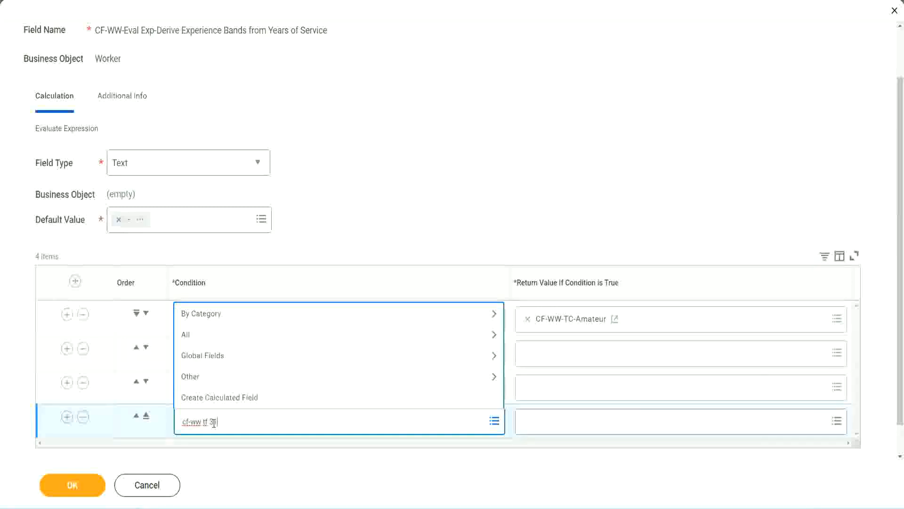
{"action": "key", "text": "Return"}
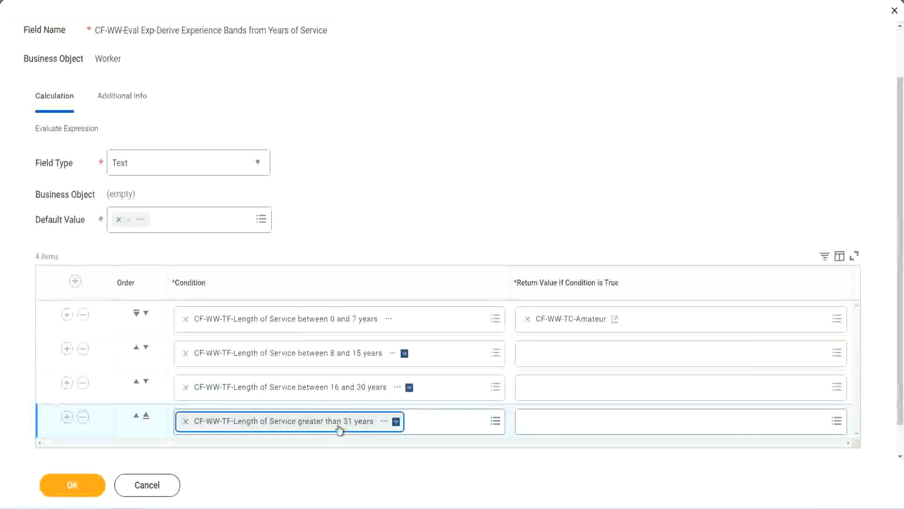
{"action": "left_click", "coordinate": [407, 199]}
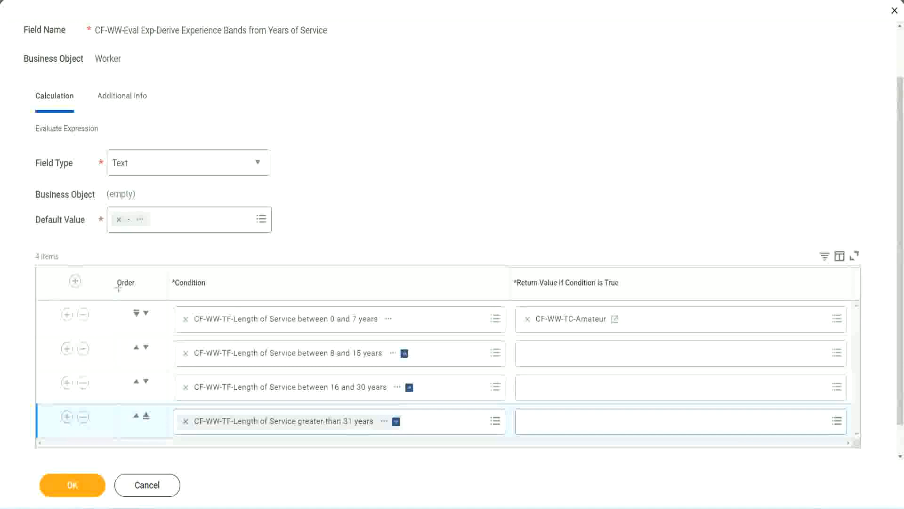
Step: Try placing the 8 to 15 years condition above the 0 to 7 years condition in the evaluation order
{"action": "left_click_drag", "start_coordinate": [102, 275], "coordinate": [100, 372]}
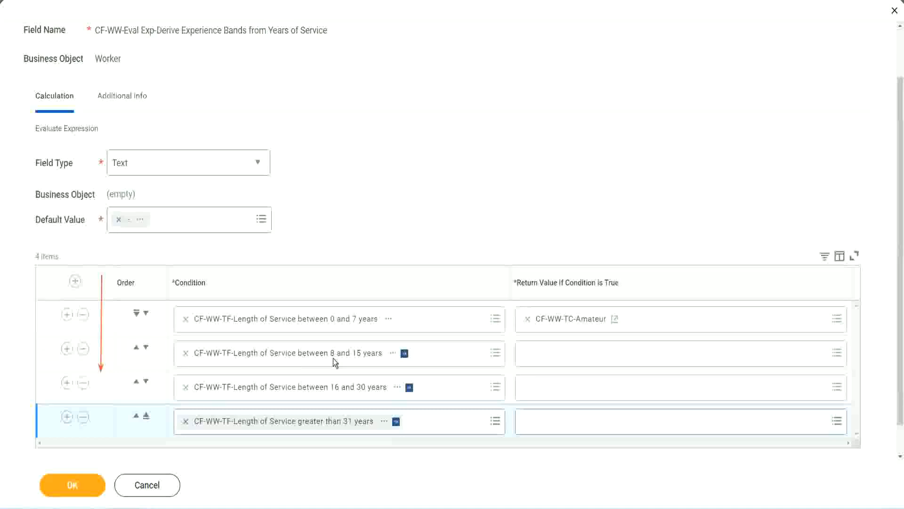
{"action": "left_click", "coordinate": [136, 349]}
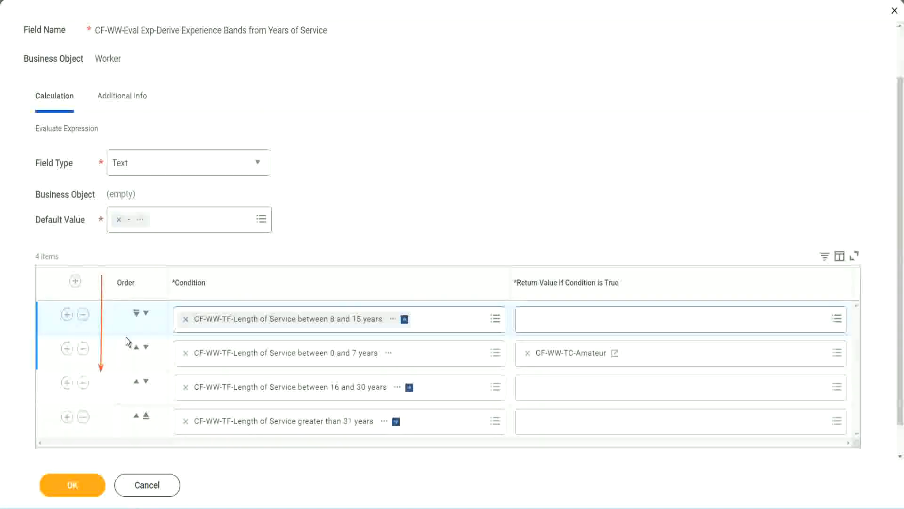
{"action": "left_click", "coordinate": [146, 313]}
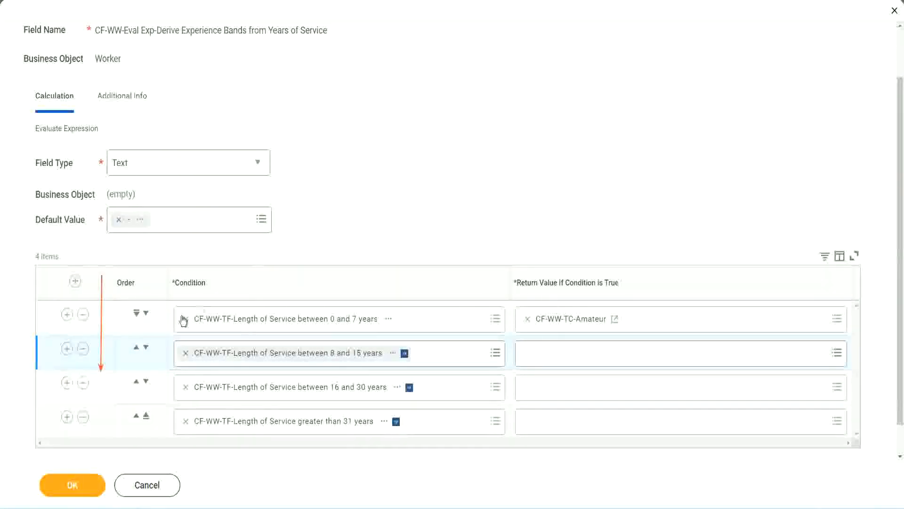
{"action": "left_click", "coordinate": [136, 349]}
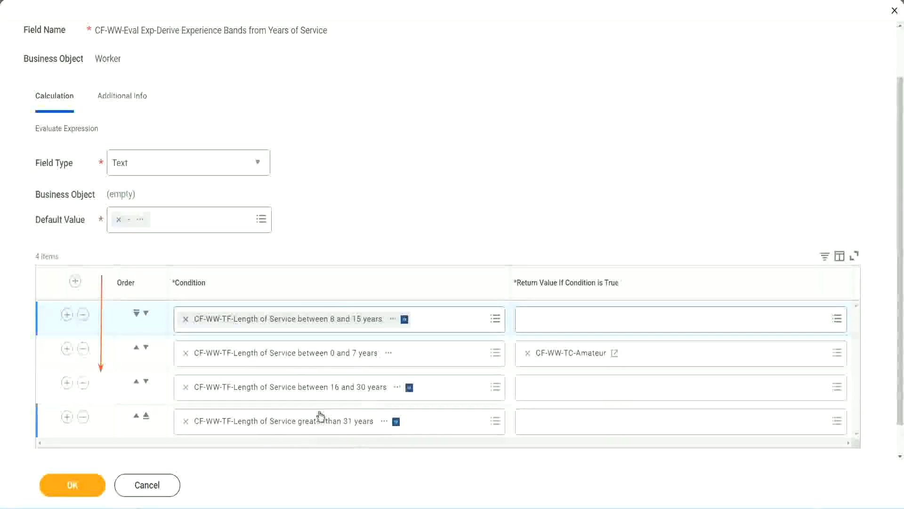
Step: Copy the text of the CF-WW-TC-Amateur return value and move the 8 to 15 years row back below the 0 to 7 years row
{"action": "right_click", "coordinate": [572, 360]}
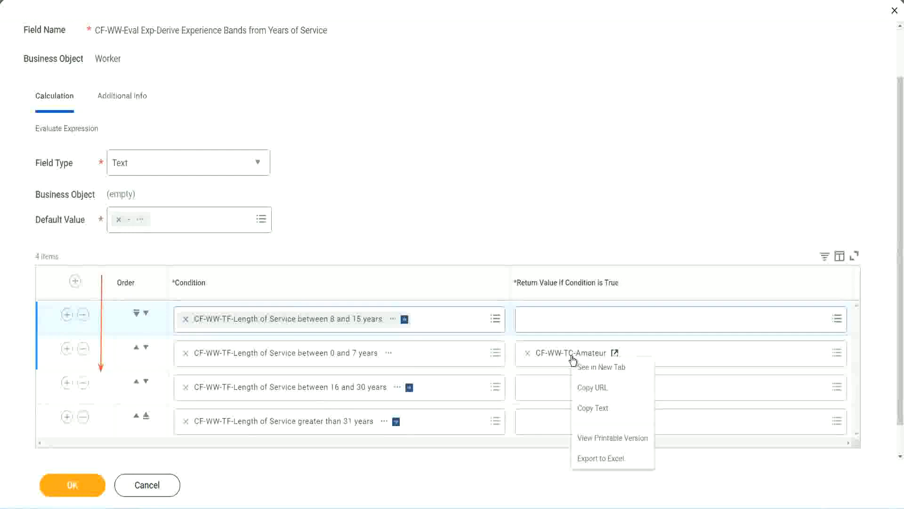
{"action": "left_click", "coordinate": [593, 409]}
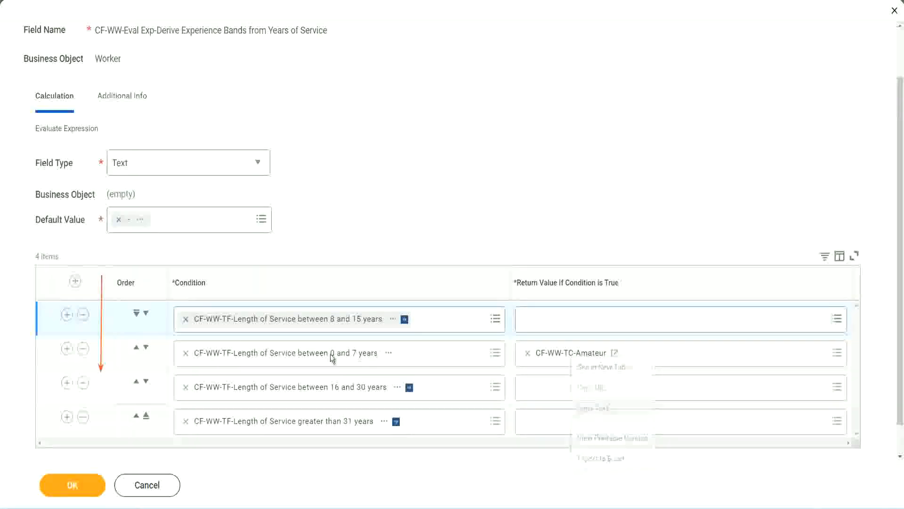
{"action": "left_click", "coordinate": [146, 312]}
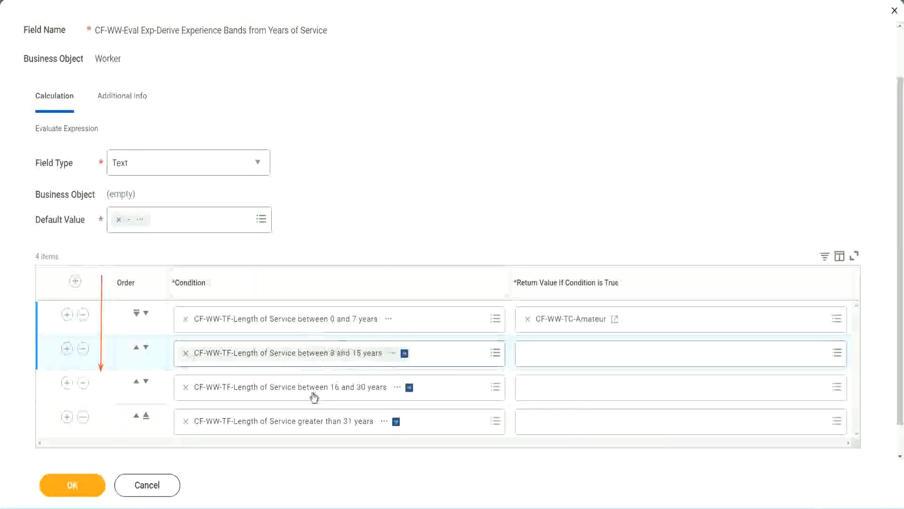
Step: Start a new calculated field for the second row's return value: name CF-WW-TC-Experienced, business object Global, function Text Constant
{"action": "left_click", "coordinate": [523, 348]}
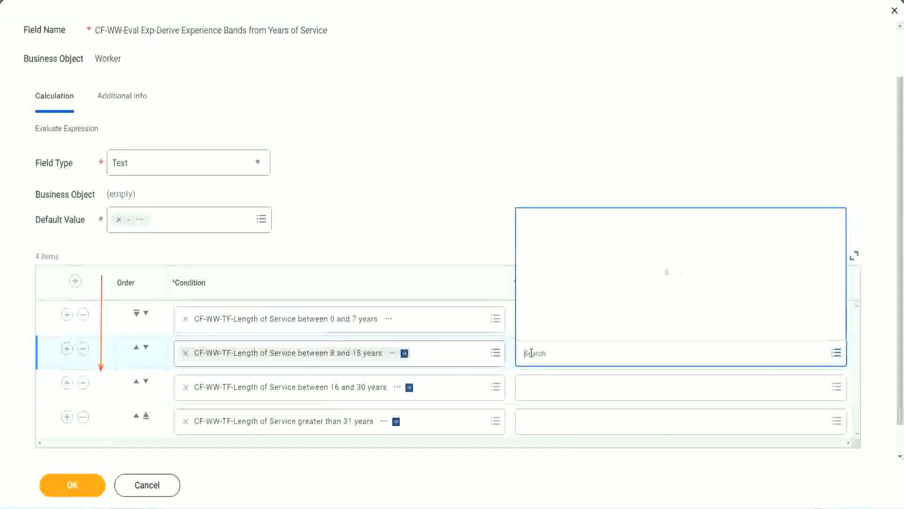
{"action": "left_click", "coordinate": [562, 332]}
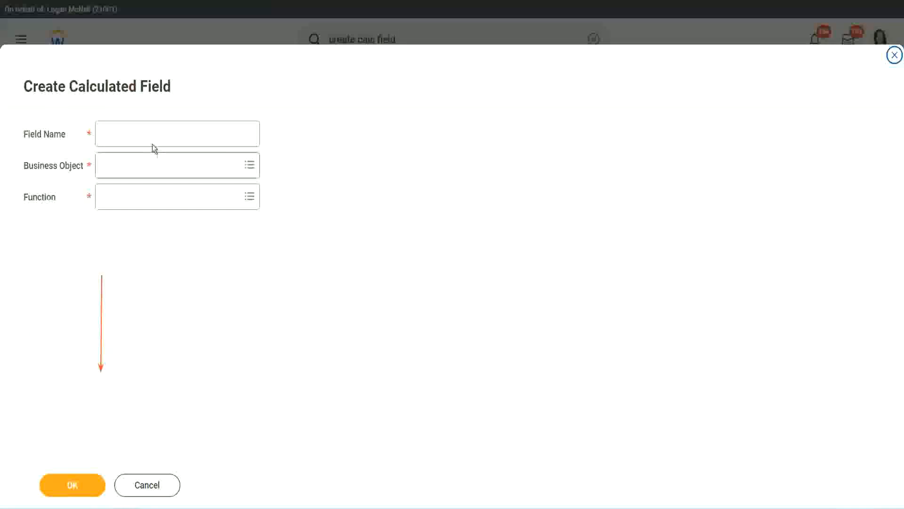
{"action": "left_click", "coordinate": [144, 134]}
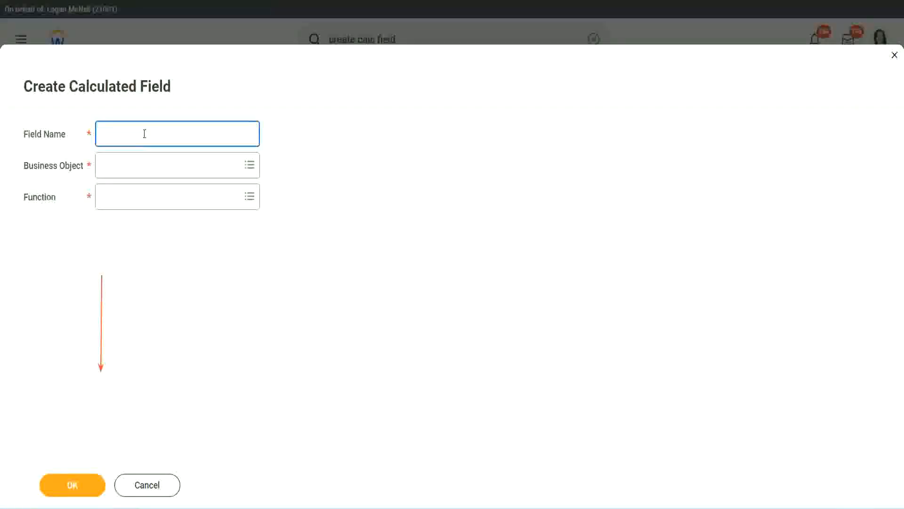
{"action": "type", "text": "CF-WW-TC-Amateur"}
{"action": "double_click", "coordinate": [172, 134]}
{"action": "type", "text": "Exper"}
{"action": "type", "text": "ienced"}
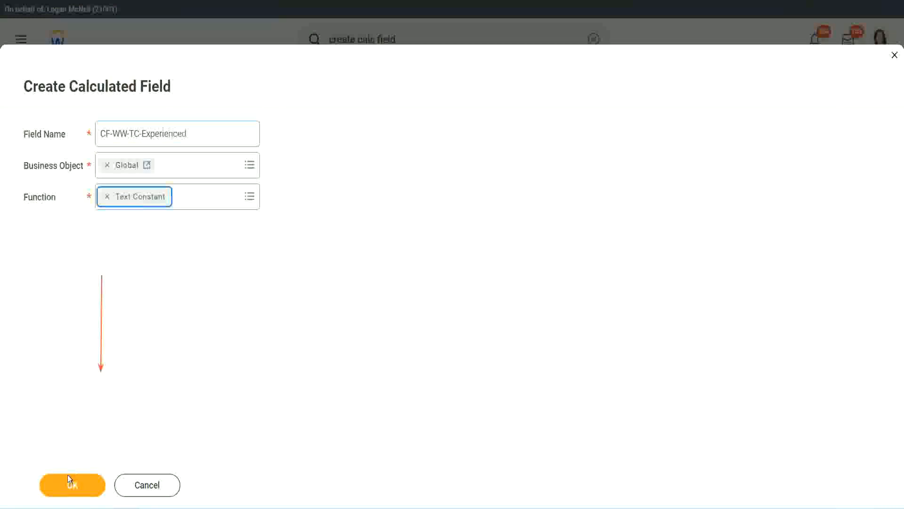
Step: Continue to the field's definition, enter the Experienced text constant and save it as the 8 to 15 years row's return value
{"action": "left_click", "coordinate": [71, 483]}
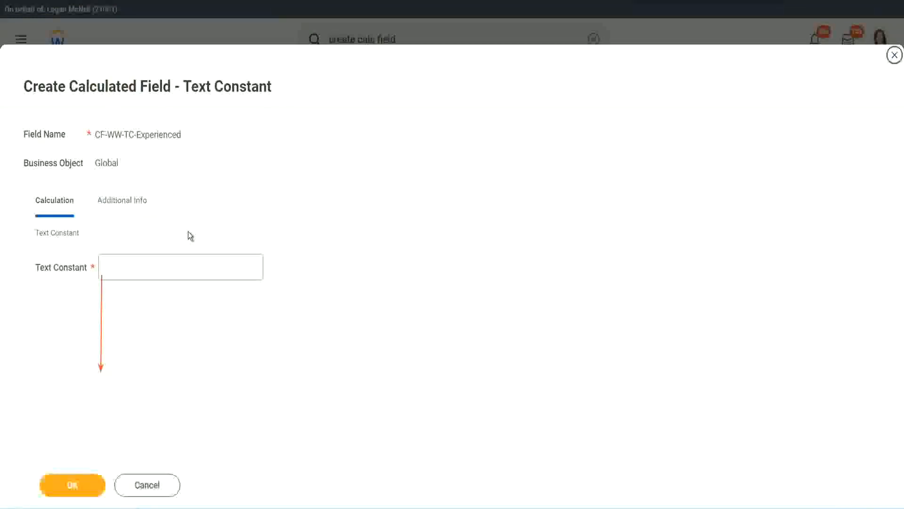
{"action": "left_click", "coordinate": [138, 268]}
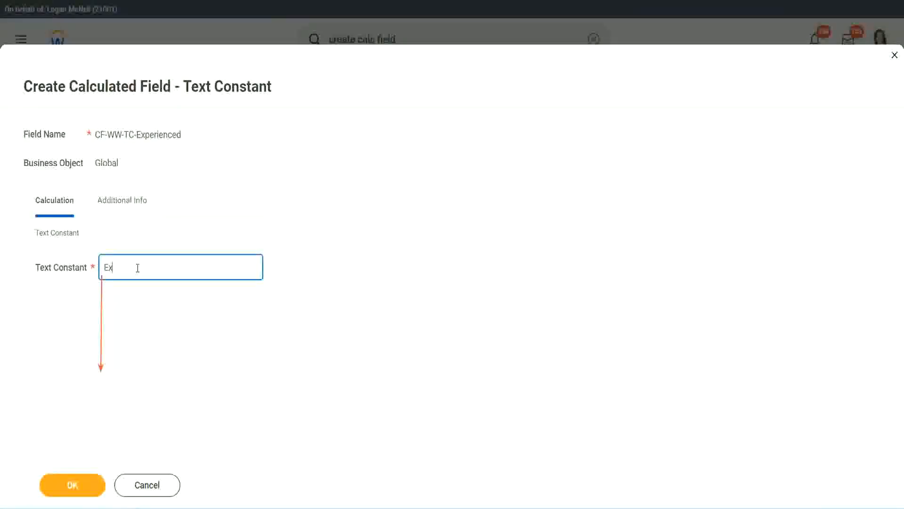
{"action": "left_click", "coordinate": [74, 485]}
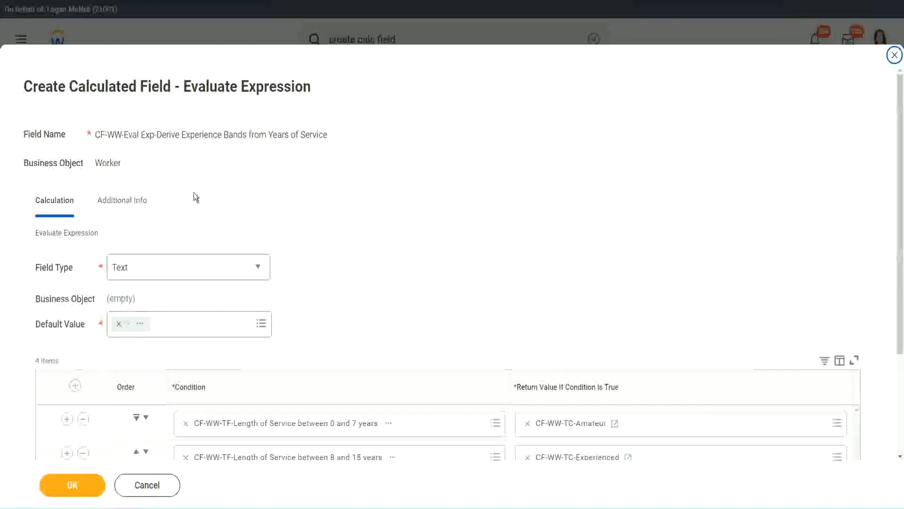
Step: Start a new calculated field for the third row's return value, named CF-WW-TC-Senior with Global as the business object
{"action": "scroll", "coordinate": [416, 241], "scroll_direction": "down", "scroll_amount": 3}
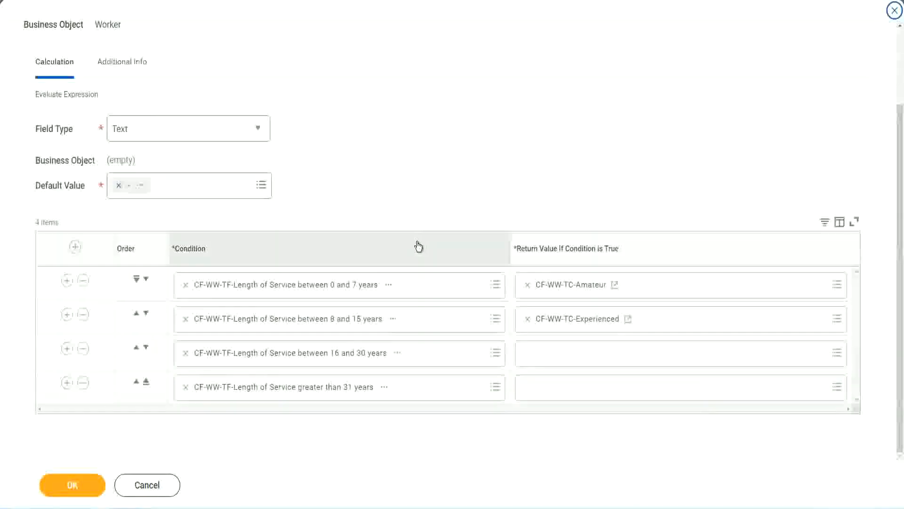
{"action": "left_click", "coordinate": [564, 358]}
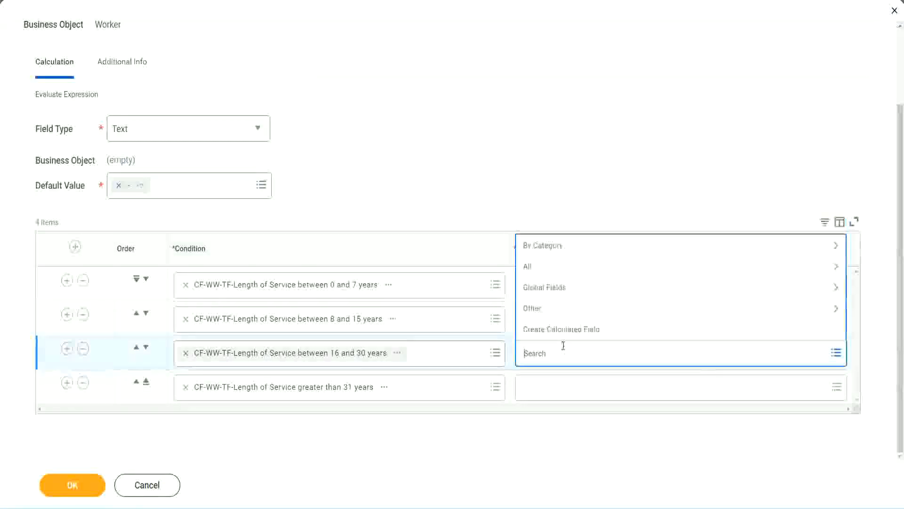
{"action": "left_click", "coordinate": [565, 331]}
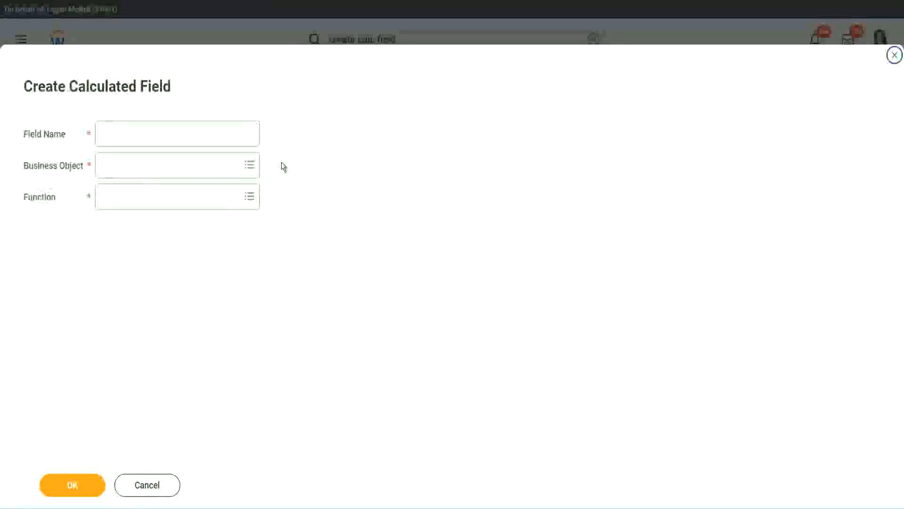
{"action": "left_click", "coordinate": [191, 133]}
{"action": "type", "text": "CF-WW-TC-Amateur"}
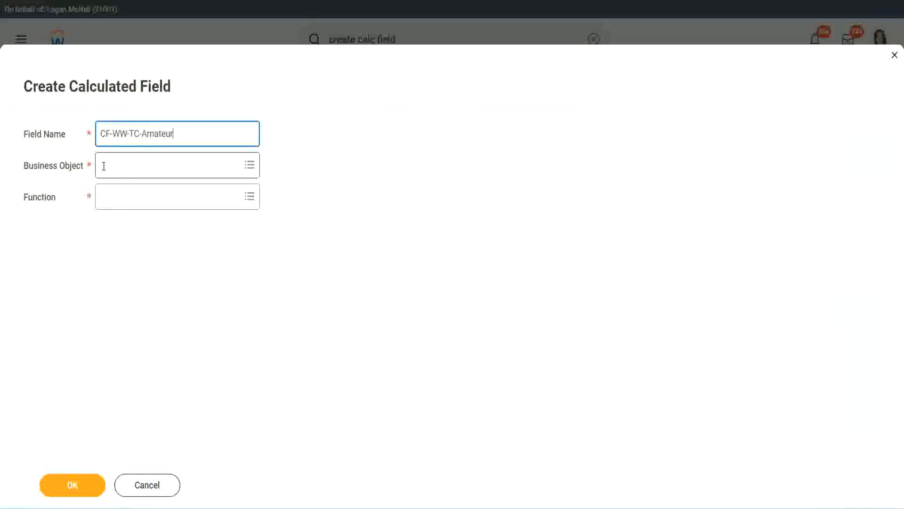
{"action": "left_click", "coordinate": [104, 166]}
{"action": "type", "text": "global"}
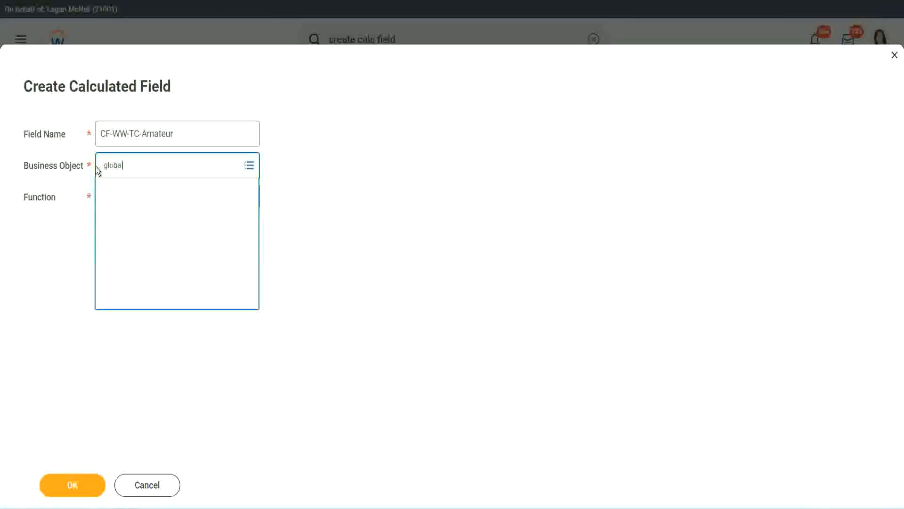
{"action": "key", "text": "Return"}
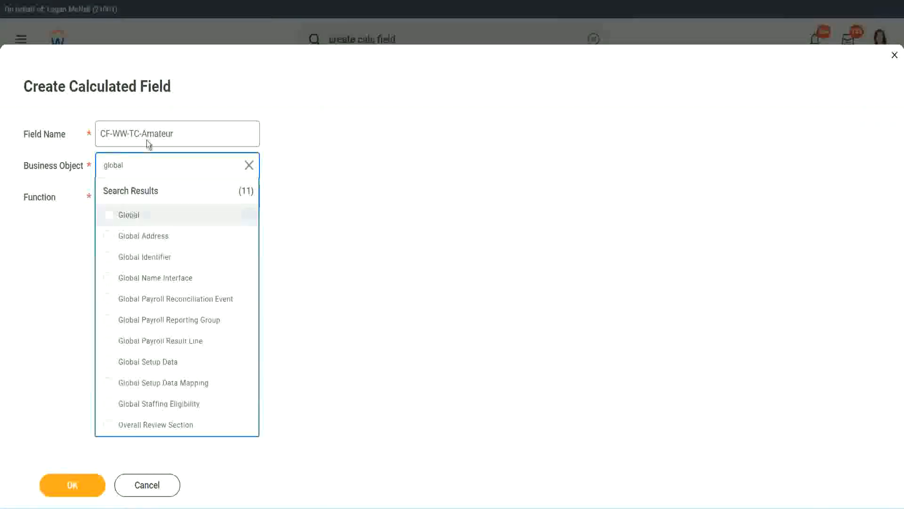
{"action": "left_click", "coordinate": [147, 141]}
{"action": "double_click", "coordinate": [165, 133]}
{"action": "type", "text": "S"}
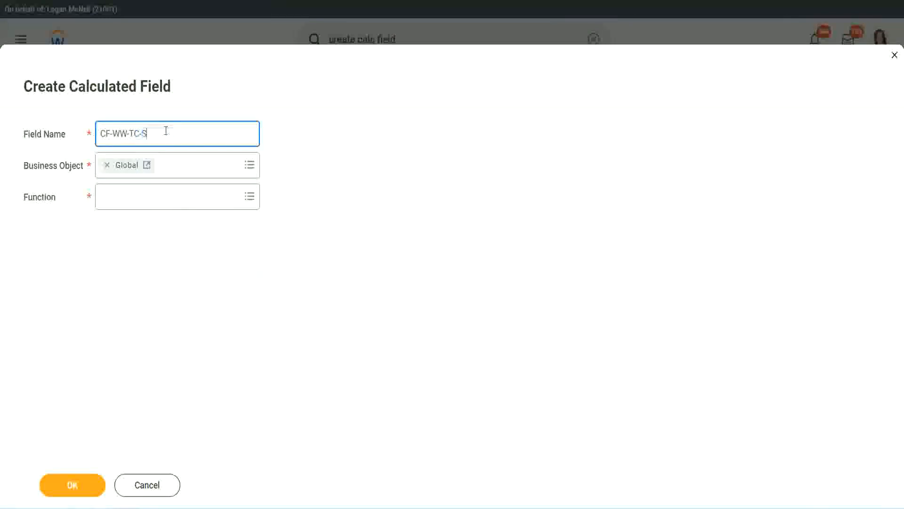
{"action": "type", "text": "enior"}
Step: Make CF-WW-TC-Senior a Text Constant field with the Senior text and save it as the 16 to 30 years row's return value
{"action": "left_click", "coordinate": [144, 206]}
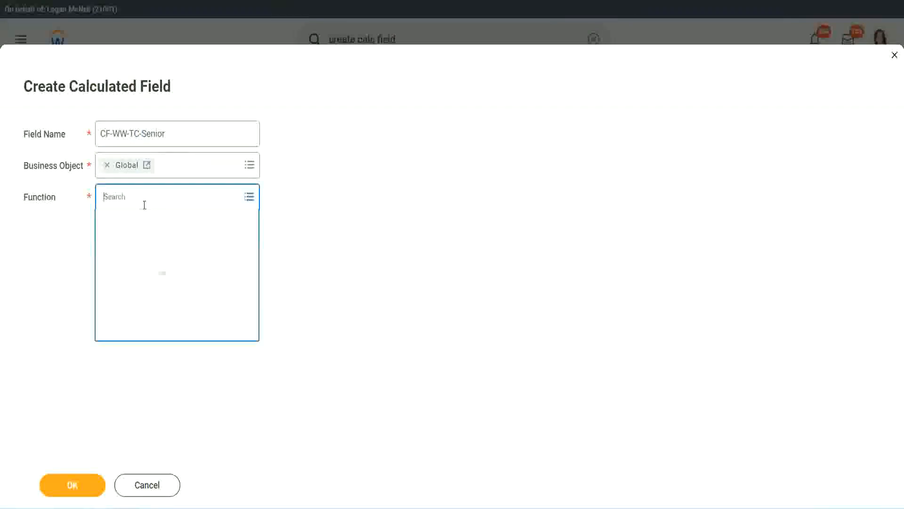
{"action": "type", "text": "tc"}
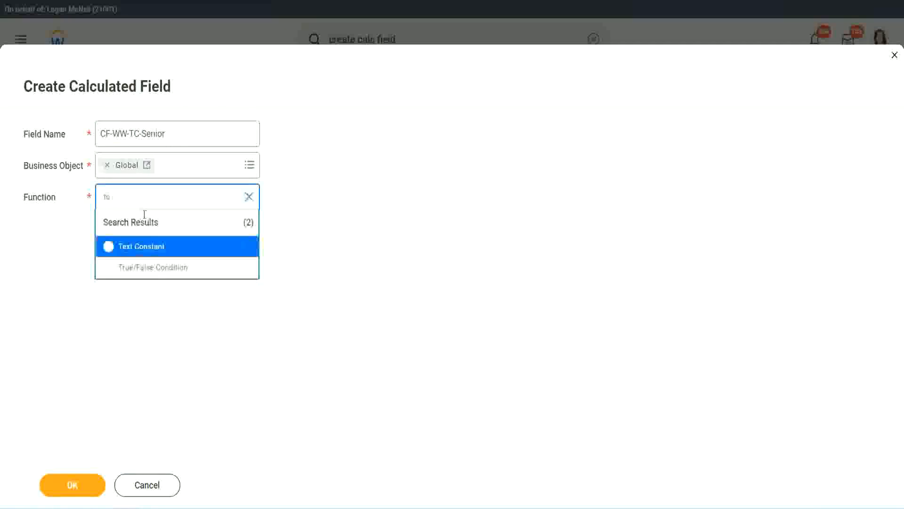
{"action": "left_click", "coordinate": [139, 245]}
{"action": "left_click", "coordinate": [79, 488]}
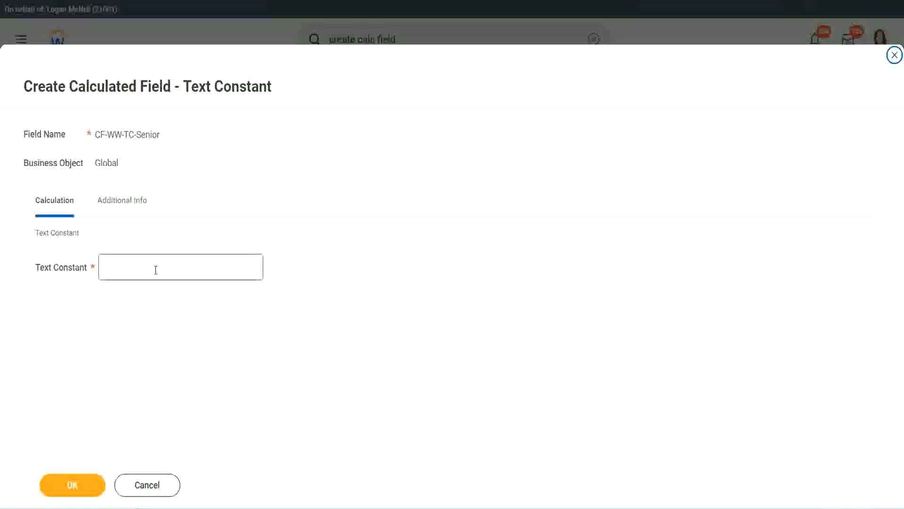
{"action": "left_click", "coordinate": [152, 265]}
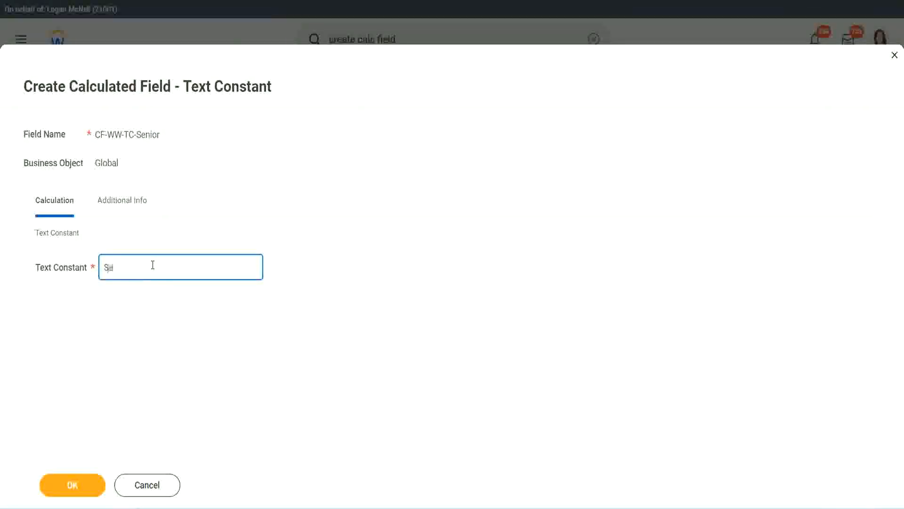
{"action": "left_click", "coordinate": [90, 480]}
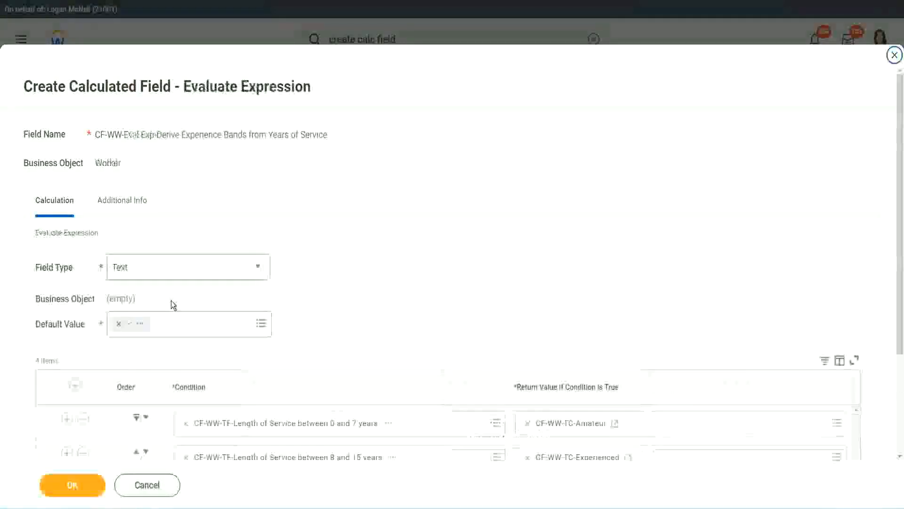
Step: Start a new calculated field for the return value of the greater than 31 years row, named CF-WW-TC-Legend
{"action": "scroll", "coordinate": [654, 338], "scroll_direction": "down", "scroll_amount": 3}
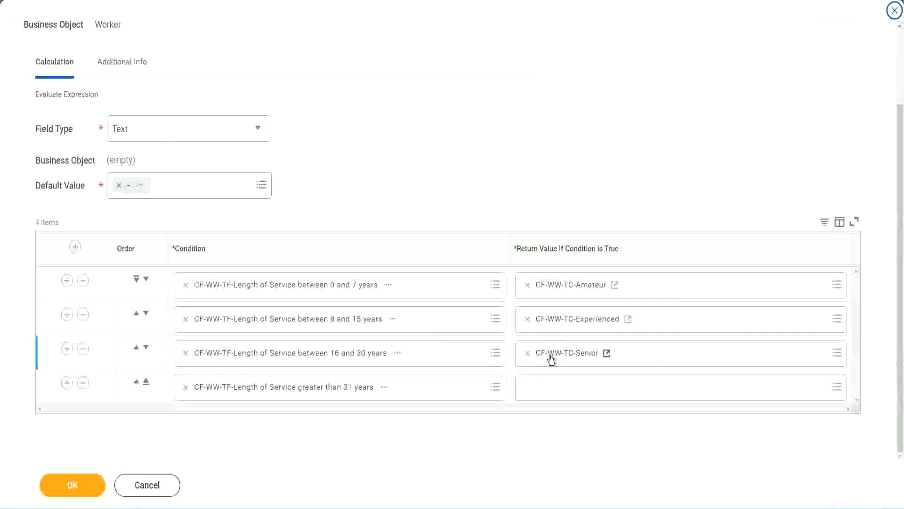
{"action": "right_click", "coordinate": [550, 355]}
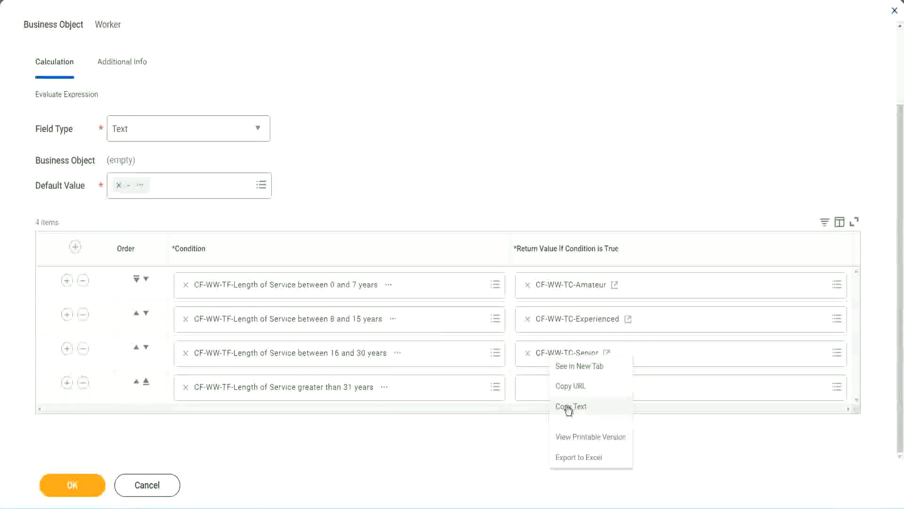
{"action": "left_click", "coordinate": [571, 404]}
{"action": "left_click", "coordinate": [550, 388]}
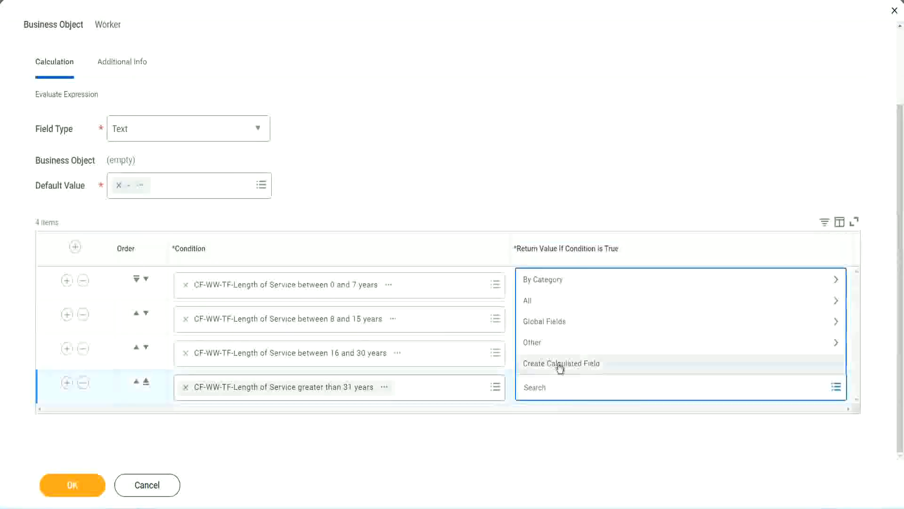
{"action": "left_click", "coordinate": [558, 364]}
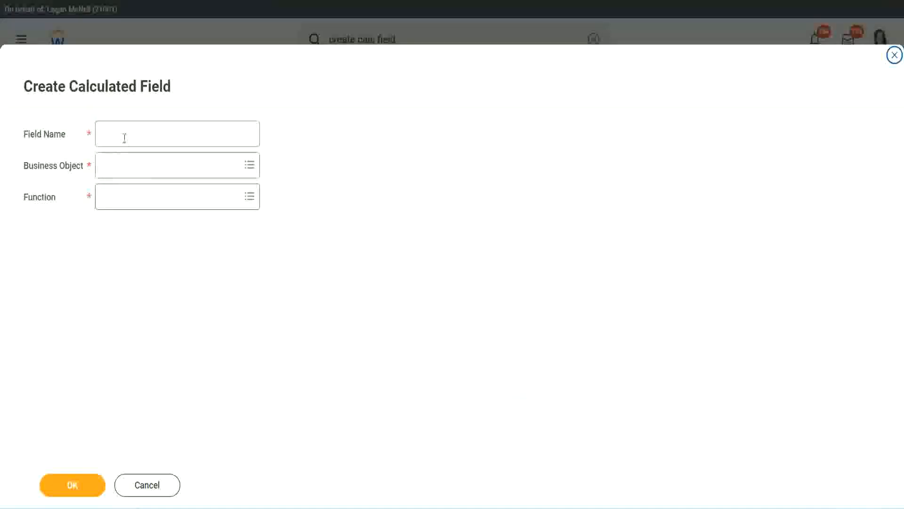
{"action": "left_click", "coordinate": [125, 137]}
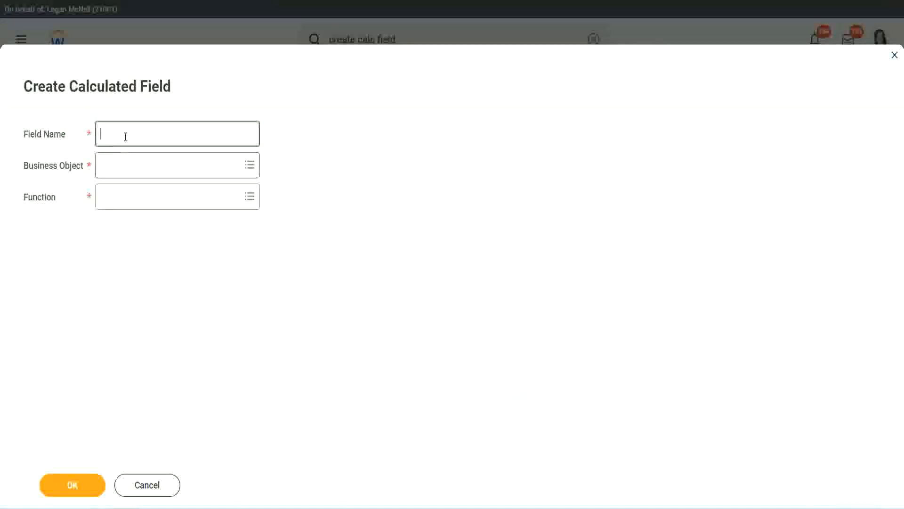
{"action": "key", "text": "ctrl+v"}
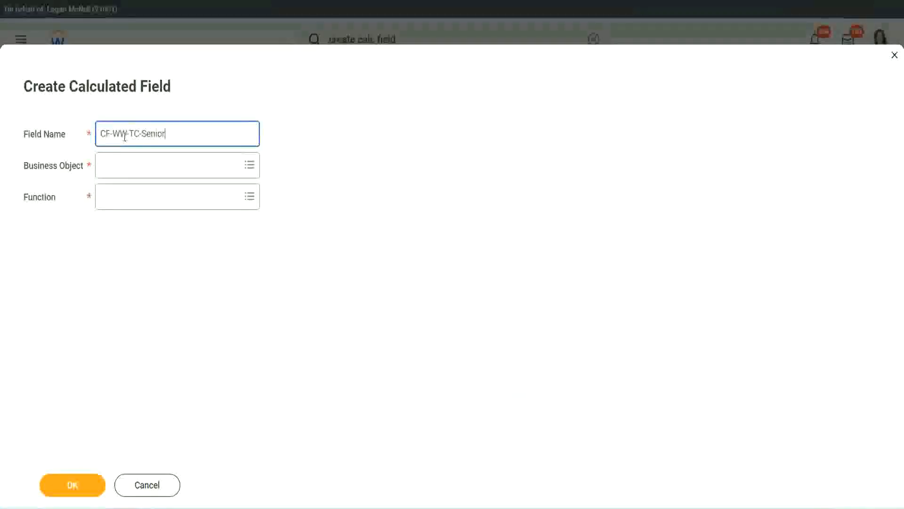
{"action": "key", "text": "ctrl+shift+Left"}
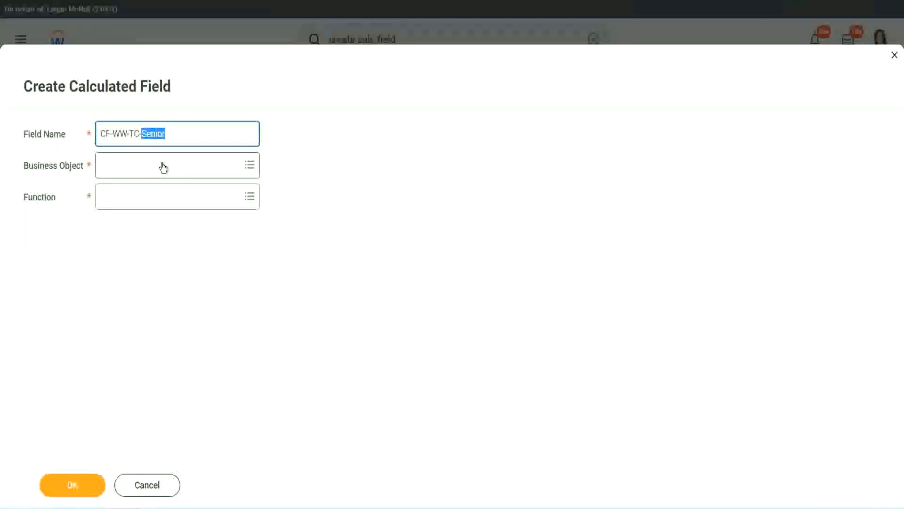
{"action": "type", "text": "Legend"}
Step: Set the CF-WW-TC-Legend field's business object to Global and its function to Text Constant
{"action": "left_click", "coordinate": [127, 172]}
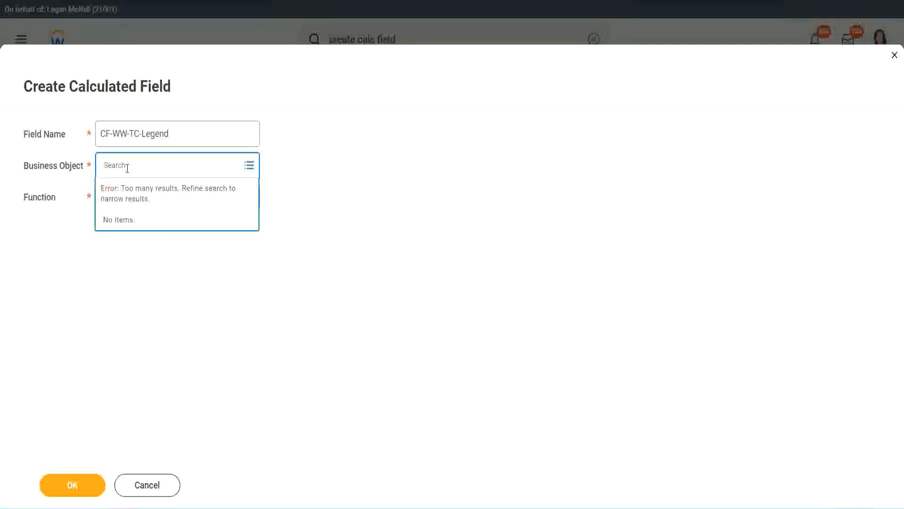
{"action": "type", "text": "wlo"}
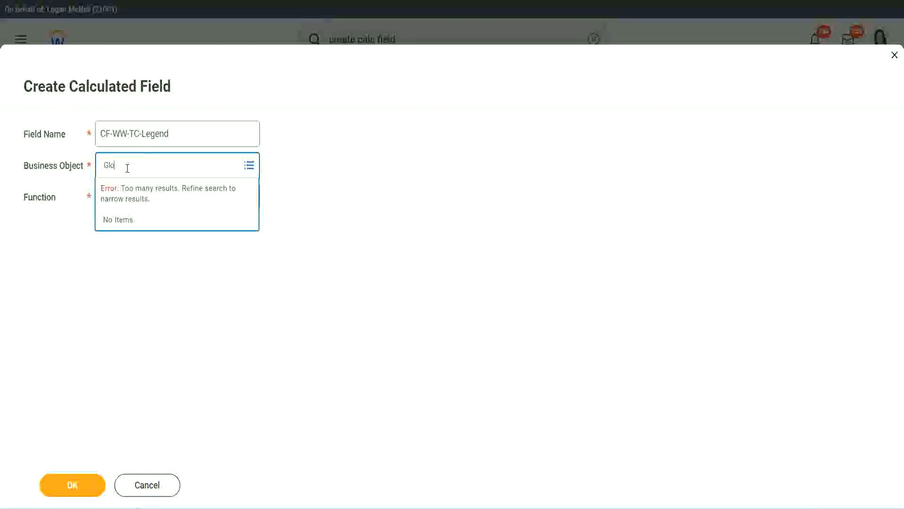
{"action": "type", "text": "bal"}
{"action": "key", "text": "Return"}
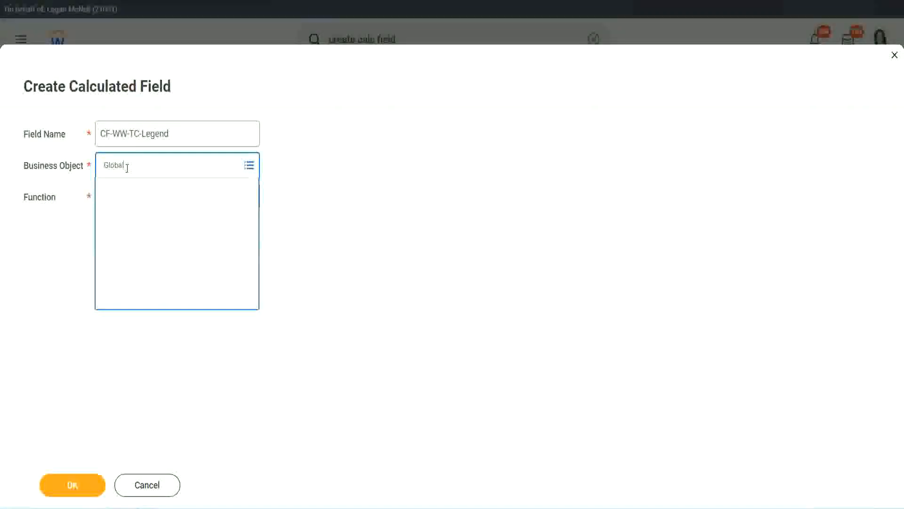
{"action": "left_click", "coordinate": [134, 218]}
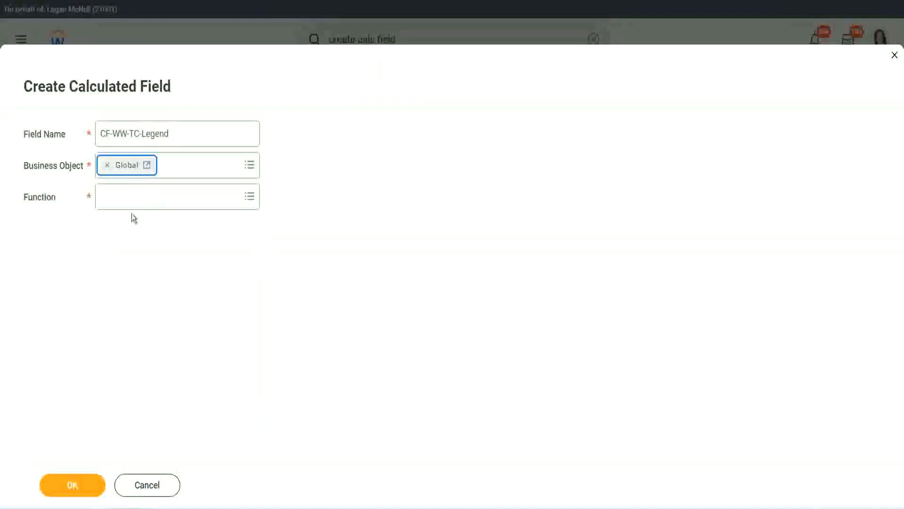
{"action": "left_click", "coordinate": [130, 197]}
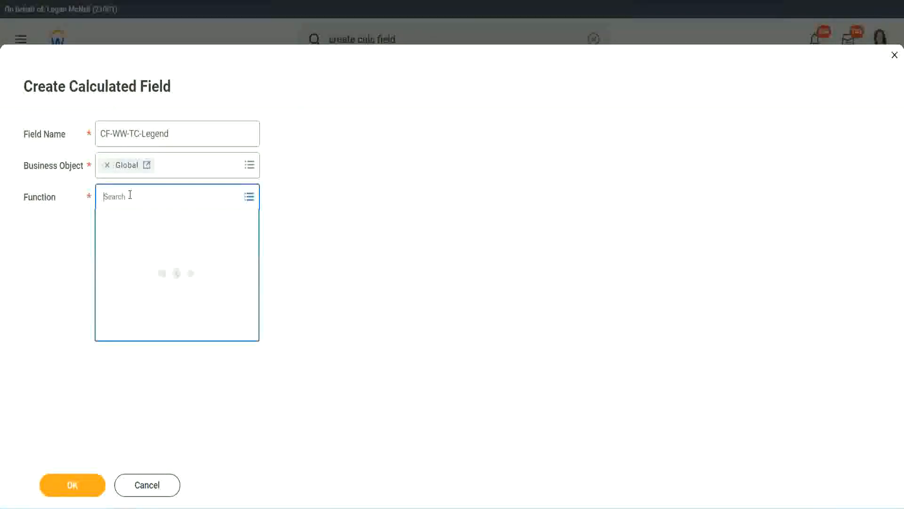
{"action": "type", "text": "td"}
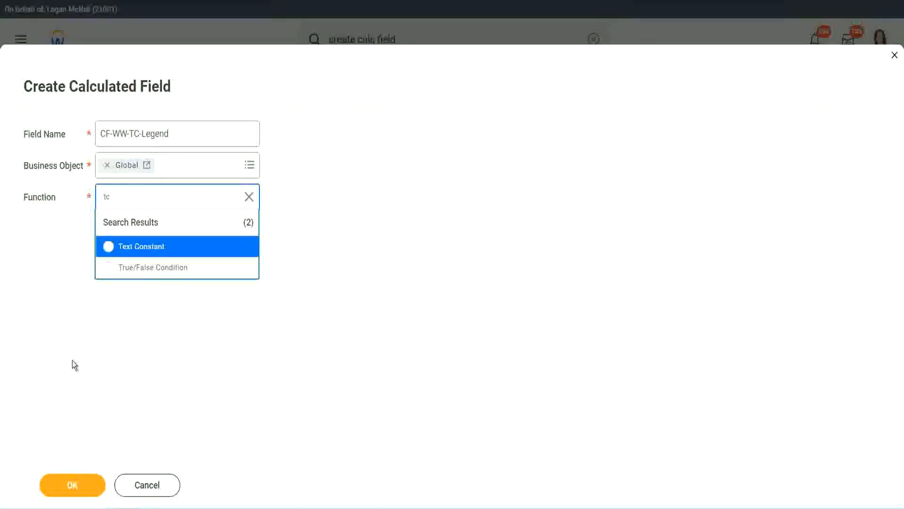
{"action": "left_click", "coordinate": [163, 250]}
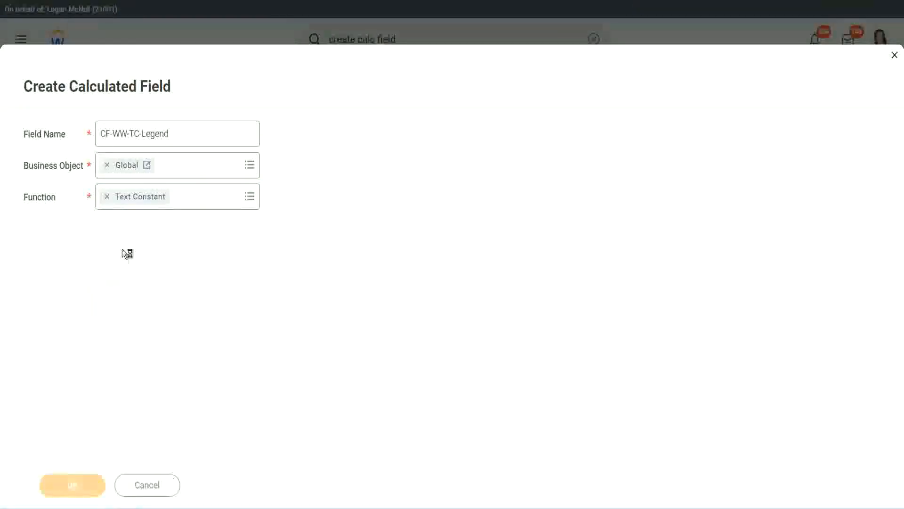
Step: Enter Legend as the text constant and save it as the fourth row's return value
{"action": "left_click", "coordinate": [116, 268]}
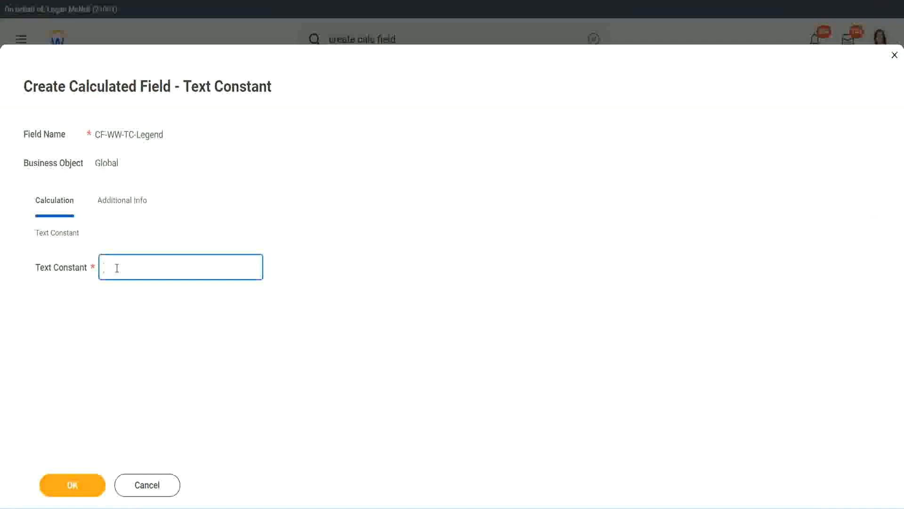
{"action": "type", "text": "Legend"}
{"action": "left_click", "coordinate": [75, 487]}
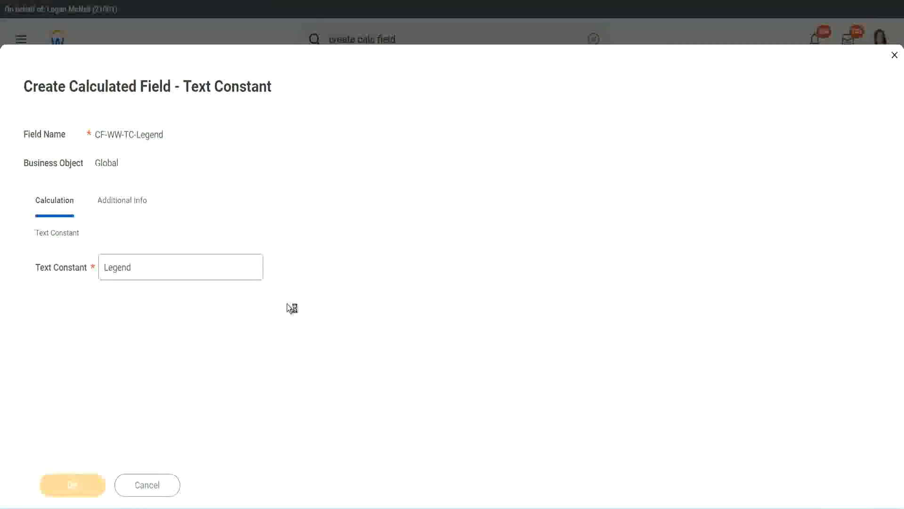
Step: Review the four conditions with their return values and save the Evaluate Expression calculated field
{"action": "scroll", "coordinate": [479, 252], "scroll_direction": "down", "scroll_amount": 3}
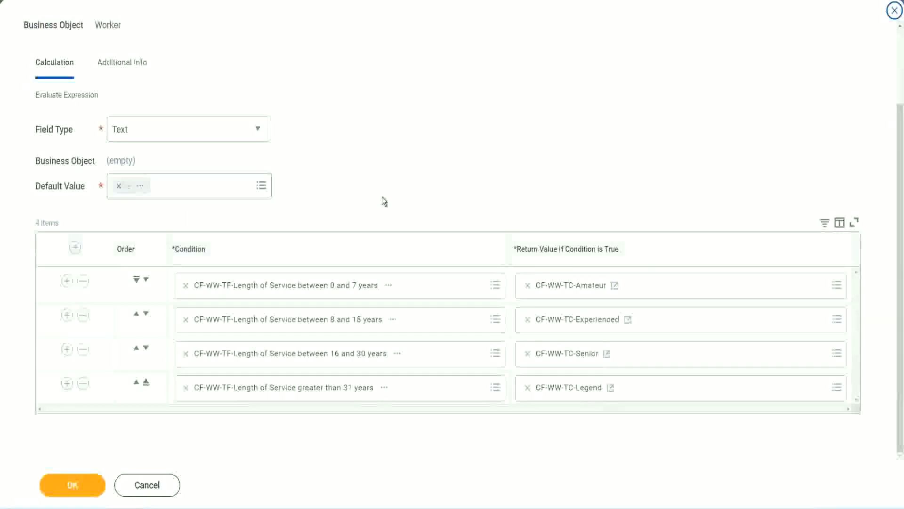
{"action": "scroll", "coordinate": [384, 189], "scroll_direction": "up", "scroll_amount": 2}
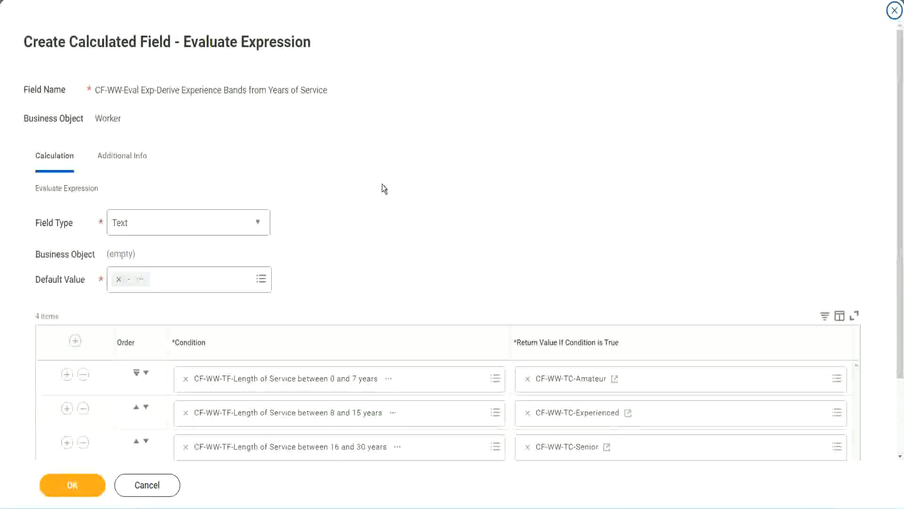
{"action": "scroll", "coordinate": [382, 189], "scroll_direction": "down", "scroll_amount": 2}
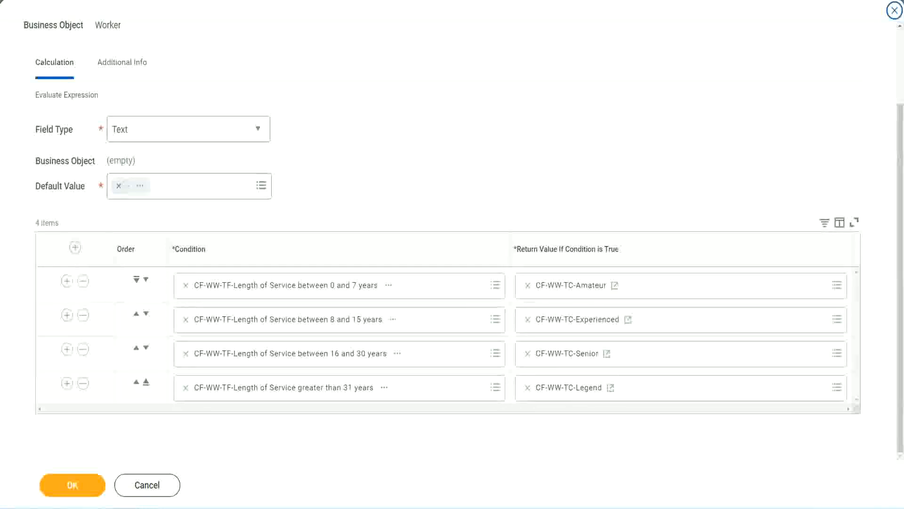
{"action": "mouse_move", "coordinate": [579, 132]}
{"action": "left_mouse_down"}
{"action": "mouse_move", "coordinate": [575, 202]}
{"action": "mouse_move", "coordinate": [586, 228]}
{"action": "left_mouse_up"}
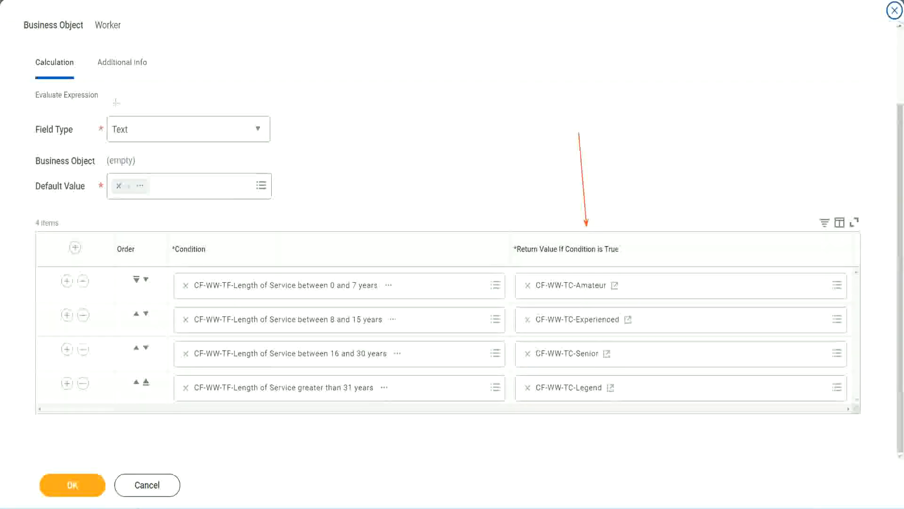
{"action": "left_click_drag", "start_coordinate": [112, 81], "coordinate": [116, 114]}
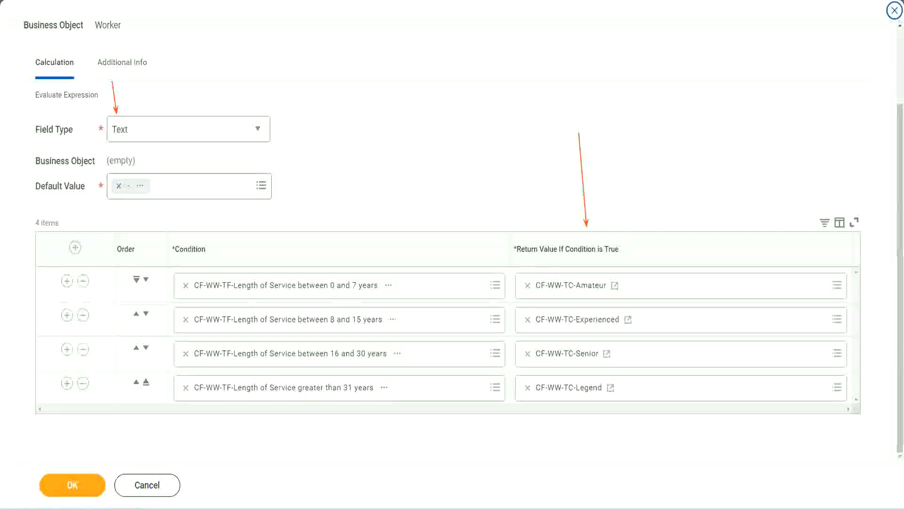
{"action": "left_click", "coordinate": [78, 482]}
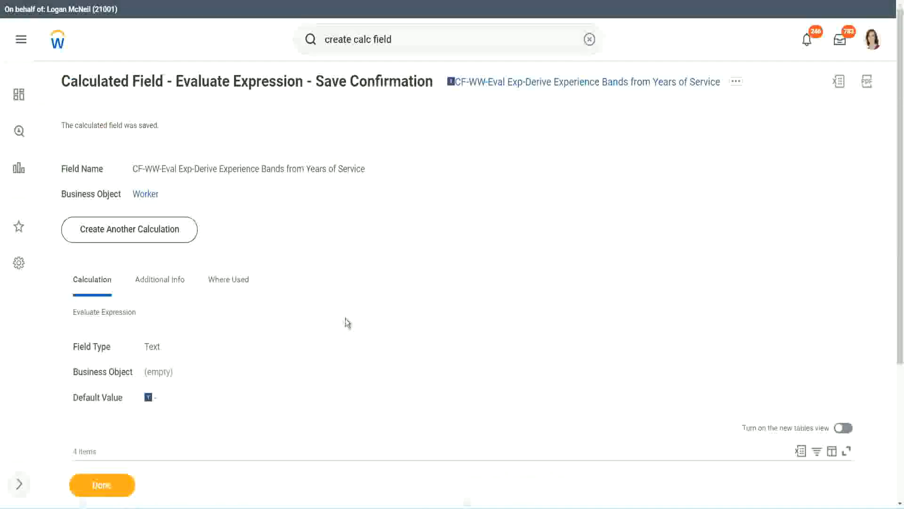
Step: Check the saved field's definition, copy its name and finish the save confirmation
{"action": "scroll", "coordinate": [347, 323], "scroll_direction": "down", "scroll_amount": 4}
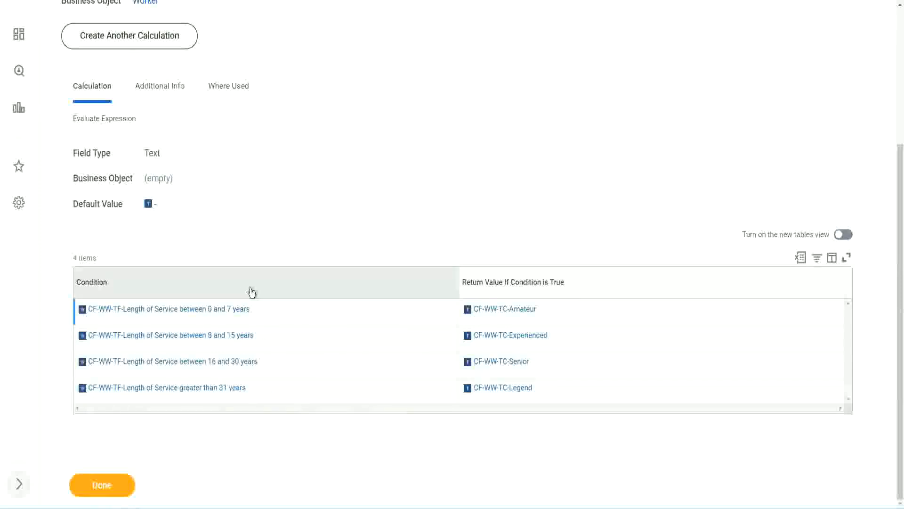
{"action": "scroll", "coordinate": [250, 291], "scroll_direction": "up", "scroll_amount": 4}
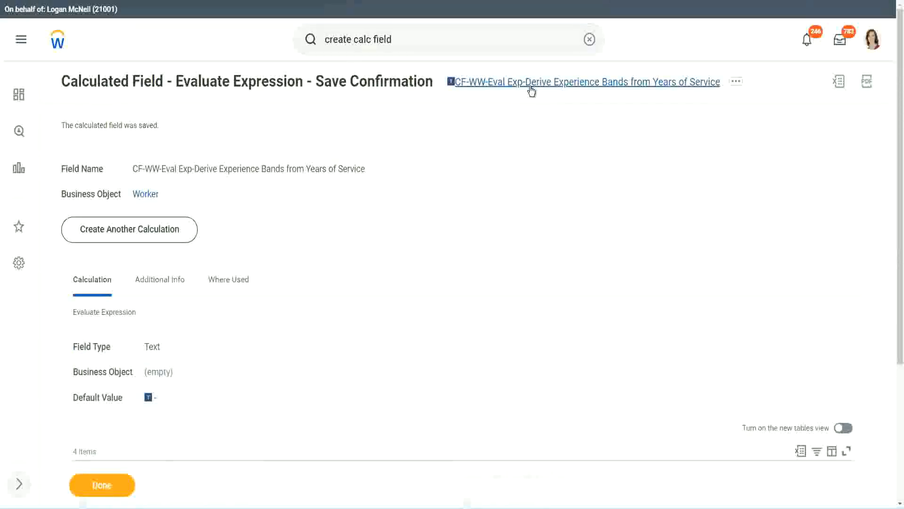
{"action": "left_click", "coordinate": [557, 148]}
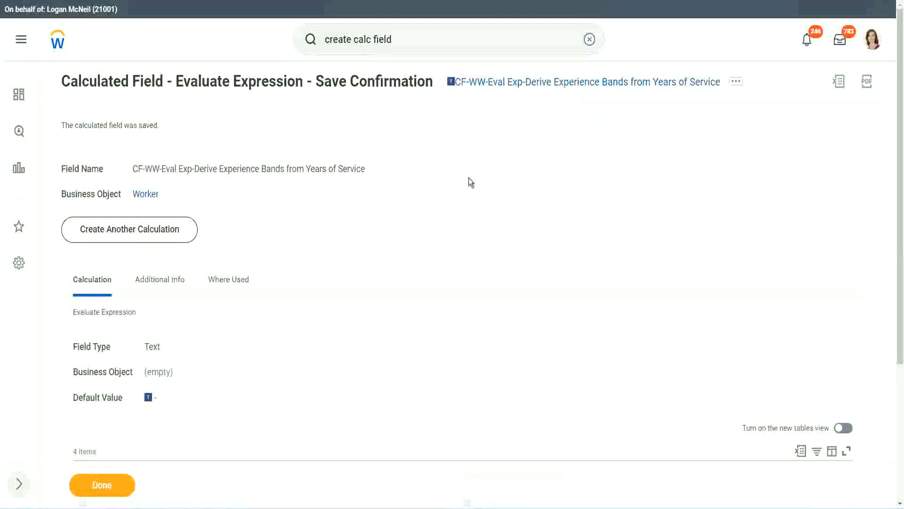
{"action": "left_click", "coordinate": [100, 487]}
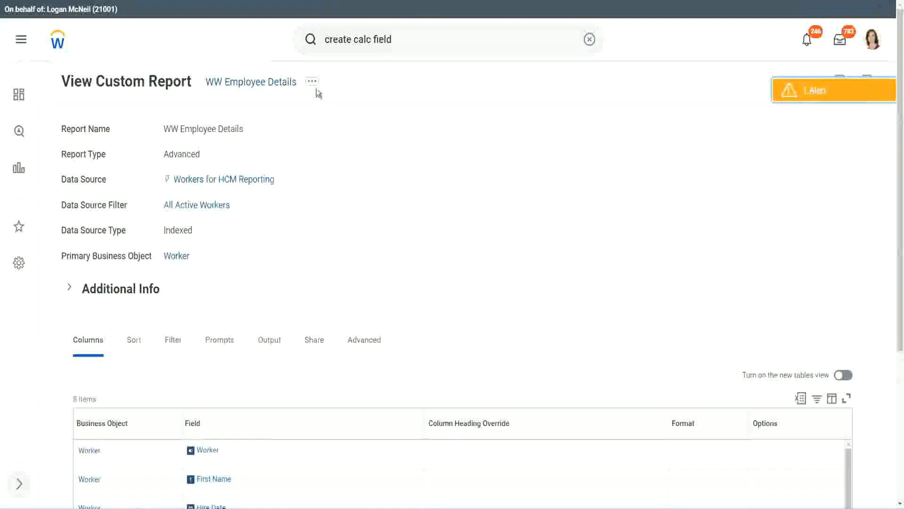
Step: Open the WW Employee Details custom report for editing
{"action": "left_click", "coordinate": [313, 85]}
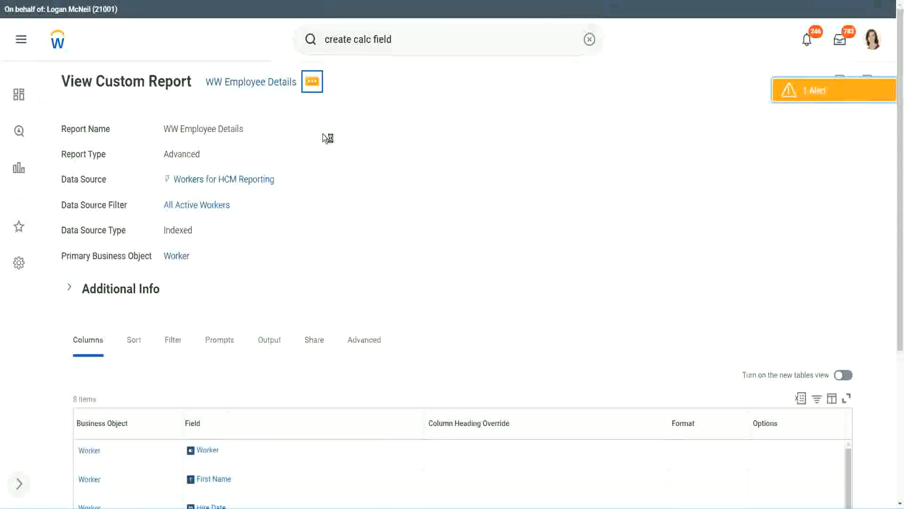
{"action": "mouse_move", "coordinate": [370, 134]}
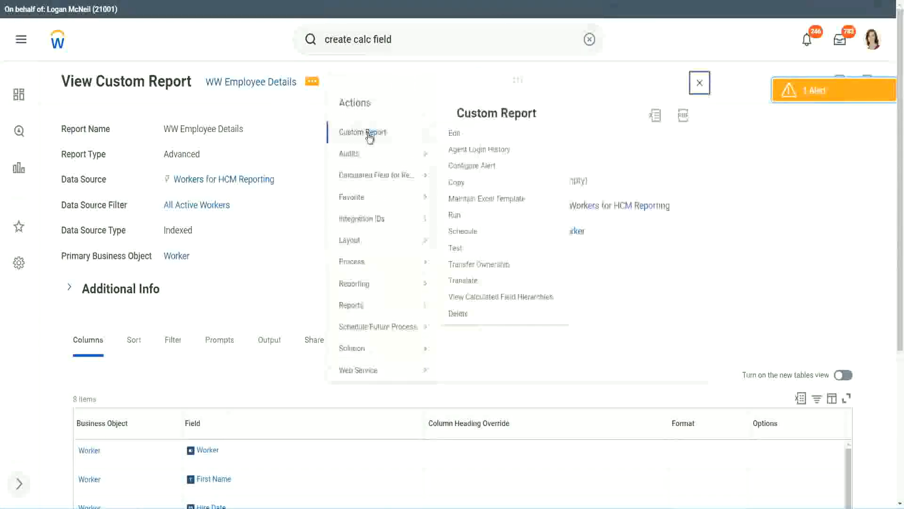
{"action": "left_click", "coordinate": [459, 136]}
Step: Add a Worker column at the end of the report using CF-WW-Eval Exp-Derive Experience Bands from Years of Service
{"action": "scroll", "coordinate": [329, 204], "scroll_direction": "down", "scroll_amount": 5}
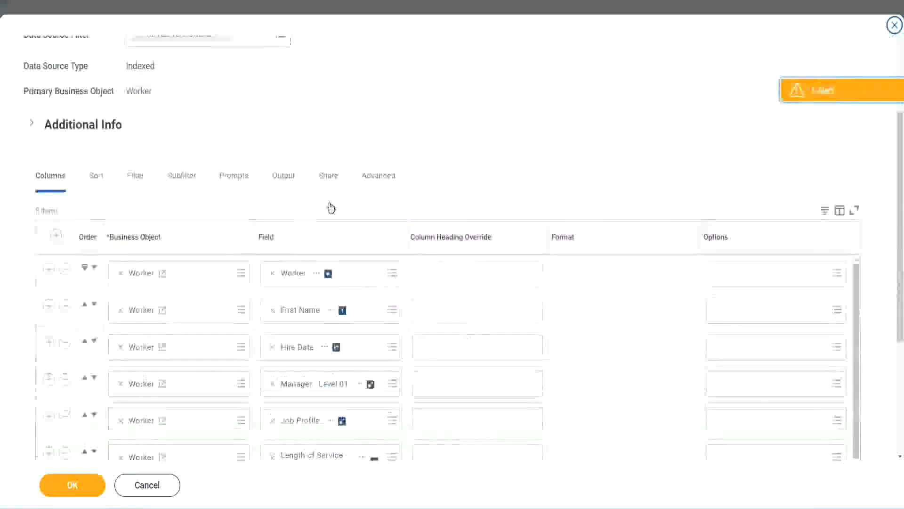
{"action": "scroll", "coordinate": [331, 208], "scroll_direction": "down", "scroll_amount": 2}
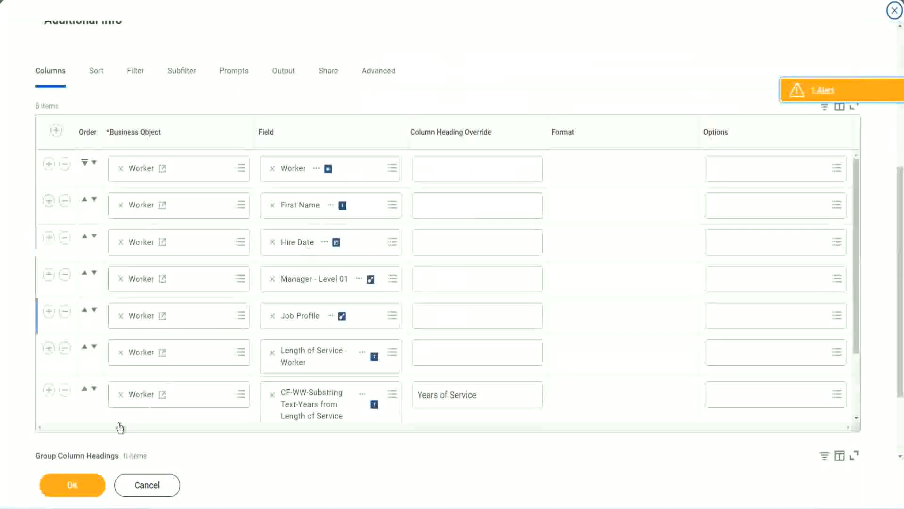
{"action": "left_click", "coordinate": [49, 390]}
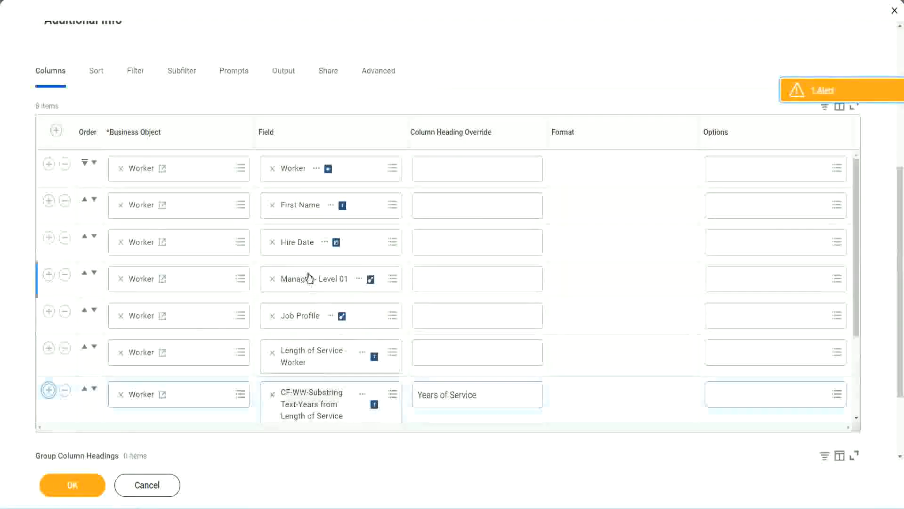
{"action": "scroll", "coordinate": [472, 304], "scroll_direction": "down", "scroll_amount": 2}
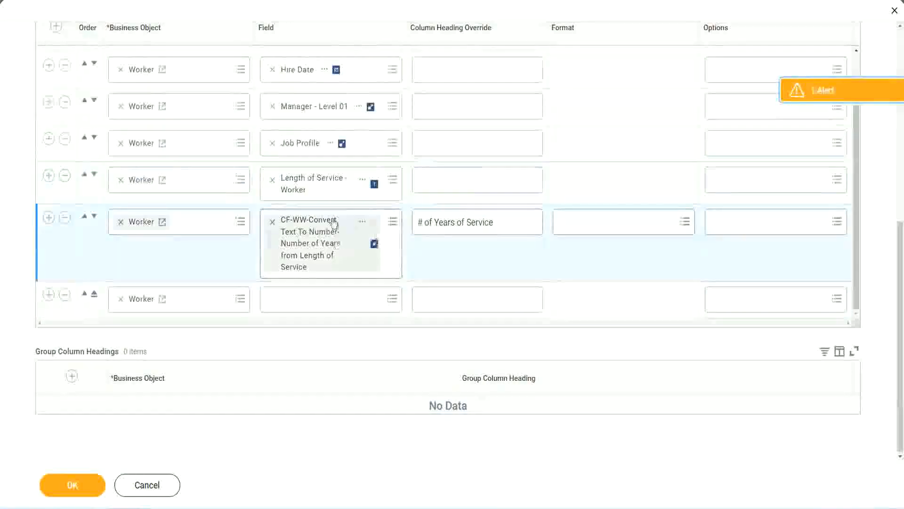
{"action": "left_click", "coordinate": [295, 298]}
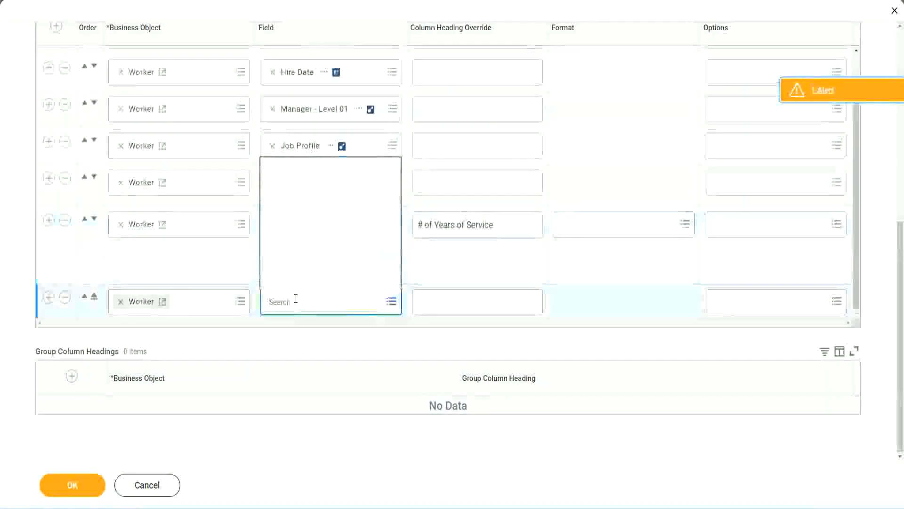
{"action": "key", "text": "ctrl+v"}
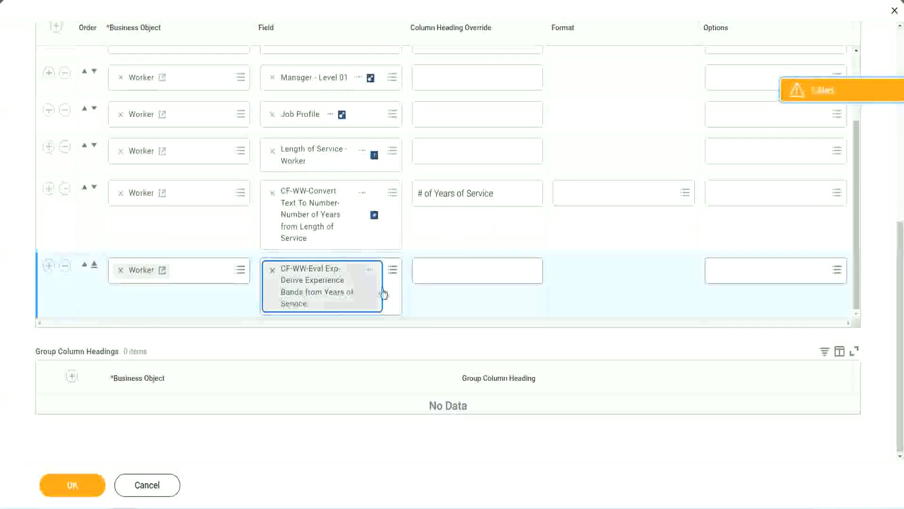
Step: Set the new column's heading override to Experience Bands and save the report's column changes
{"action": "left_click", "coordinate": [461, 270]}
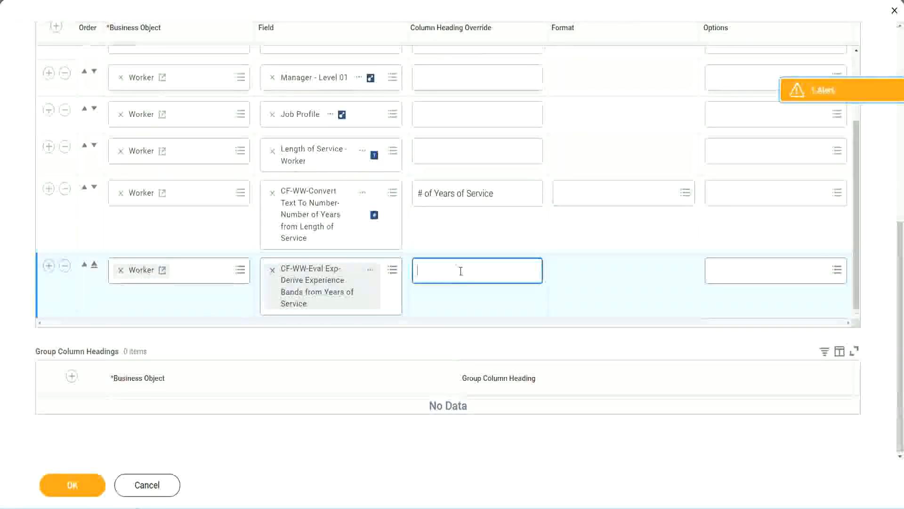
{"action": "type", "text": "E"}
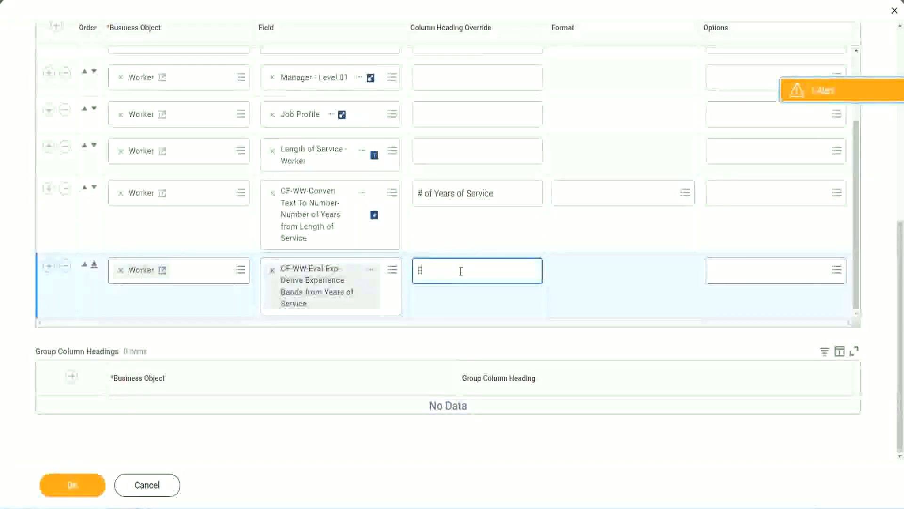
{"action": "type", "text": "xperience Bands"}
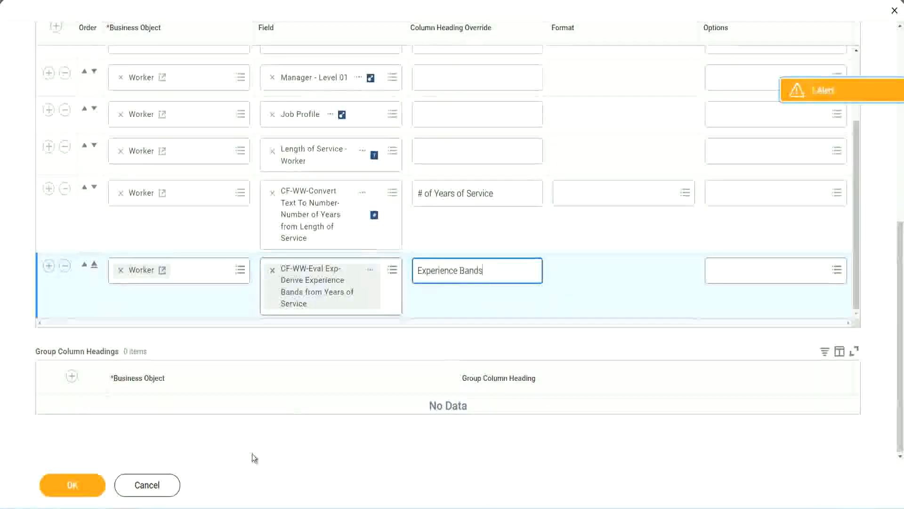
{"action": "left_click", "coordinate": [85, 486]}
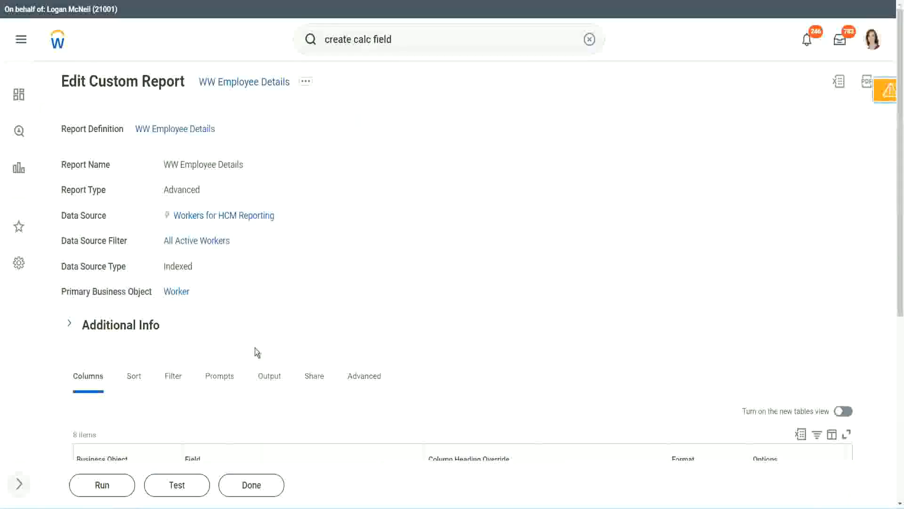
Step: Run the WW Employee Details report with Worker Types, Employee Type and Contingent Worker Type left blank
{"action": "scroll", "coordinate": [282, 320], "scroll_direction": "down", "scroll_amount": 5}
{"action": "left_click", "coordinate": [106, 484]}
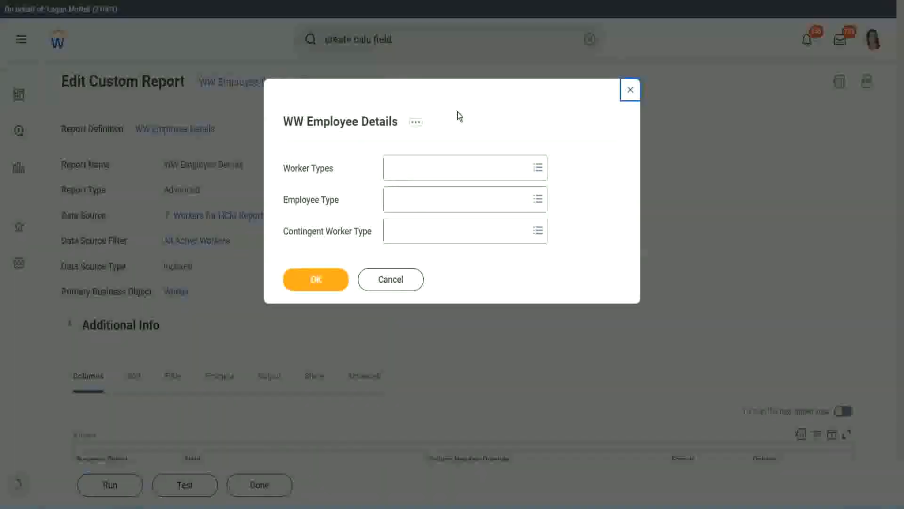
{"action": "left_click", "coordinate": [316, 281]}
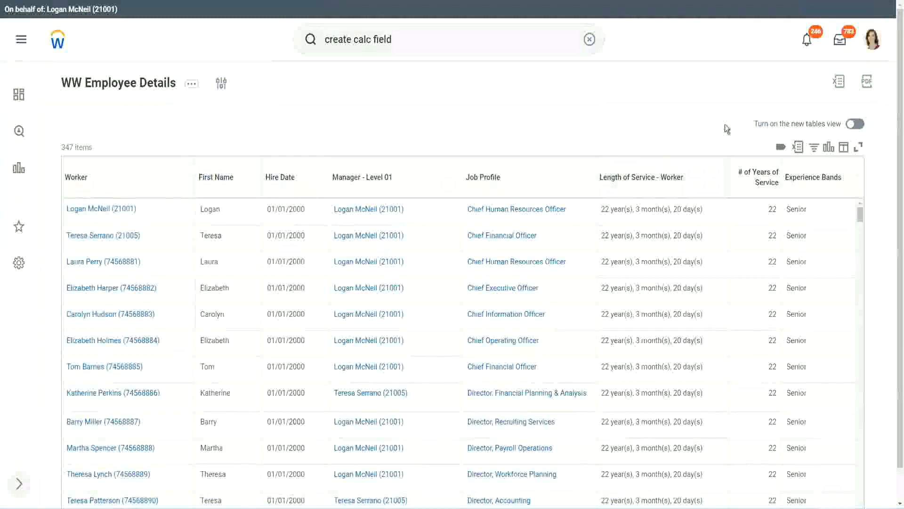
Step: Compare the first worker's years of service with the 16 - 30 years Senior band in the Notepad++ notes
{"action": "scroll", "coordinate": [774, 181], "scroll_direction": "down", "scroll_amount": 1}
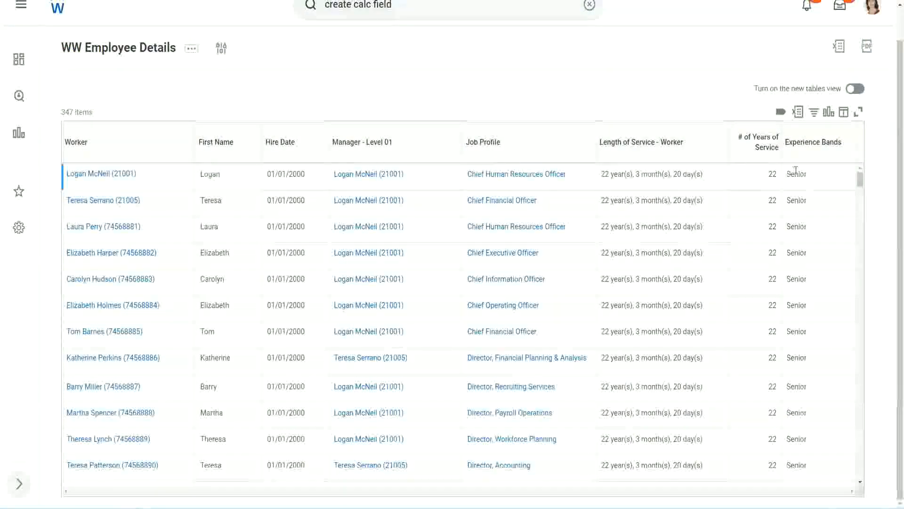
{"action": "double_click", "coordinate": [773, 175]}
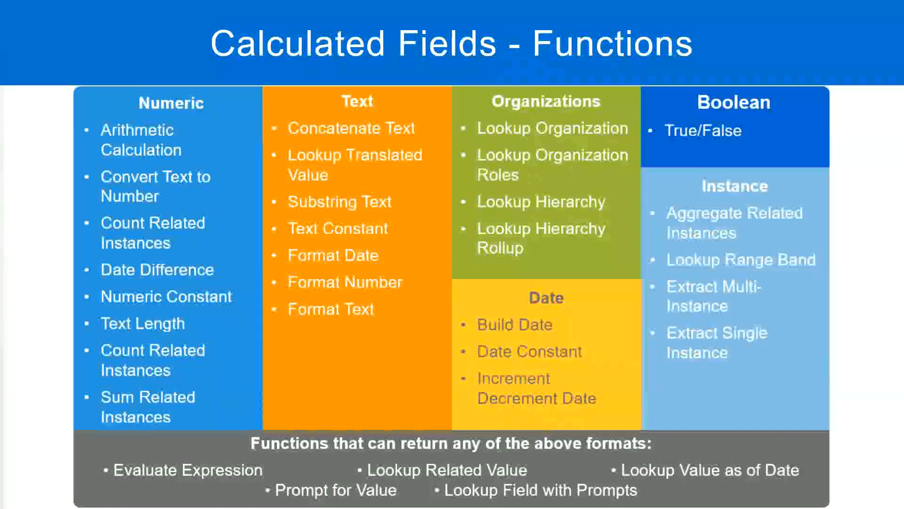
{"action": "key", "text": "alt+Tab"}
{"action": "left_click", "coordinate": [232, 165]}
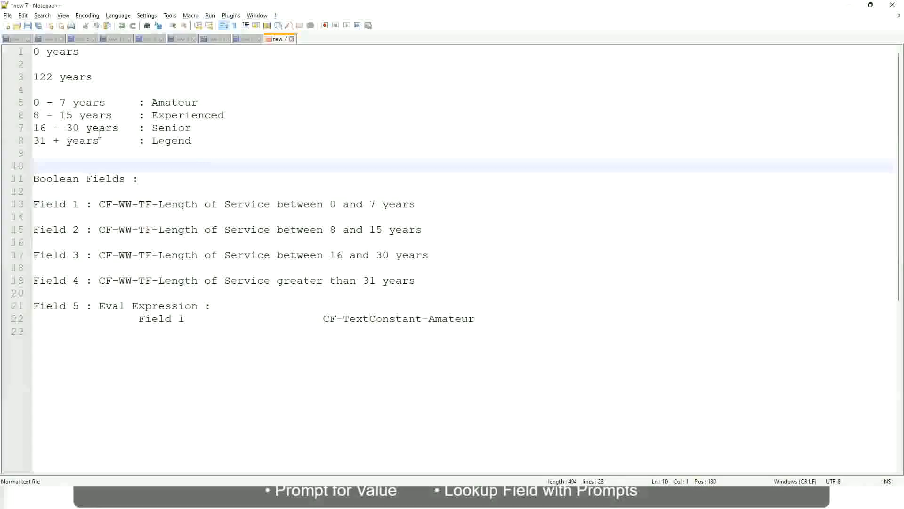
{"action": "left_click", "coordinate": [161, 127]}
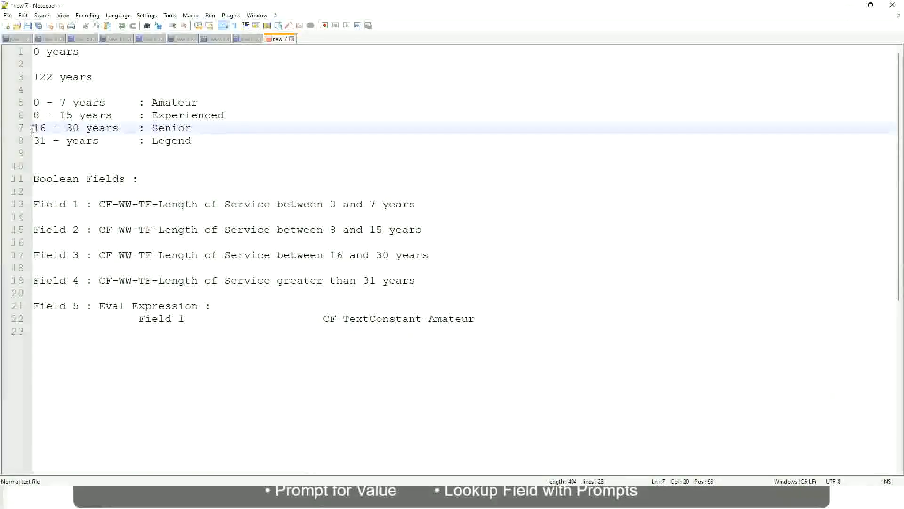
{"action": "left_click_drag", "start_coordinate": [32, 128], "coordinate": [88, 128]}
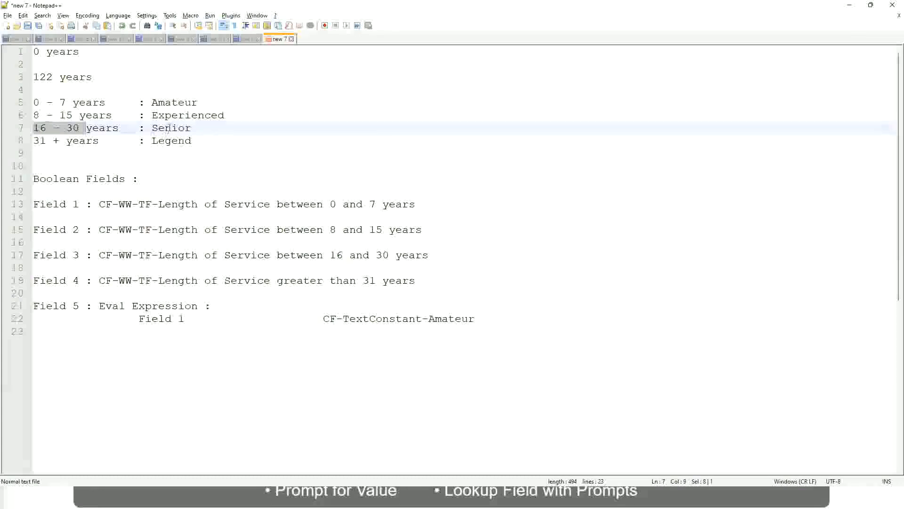
{"action": "double_click", "coordinate": [168, 128]}
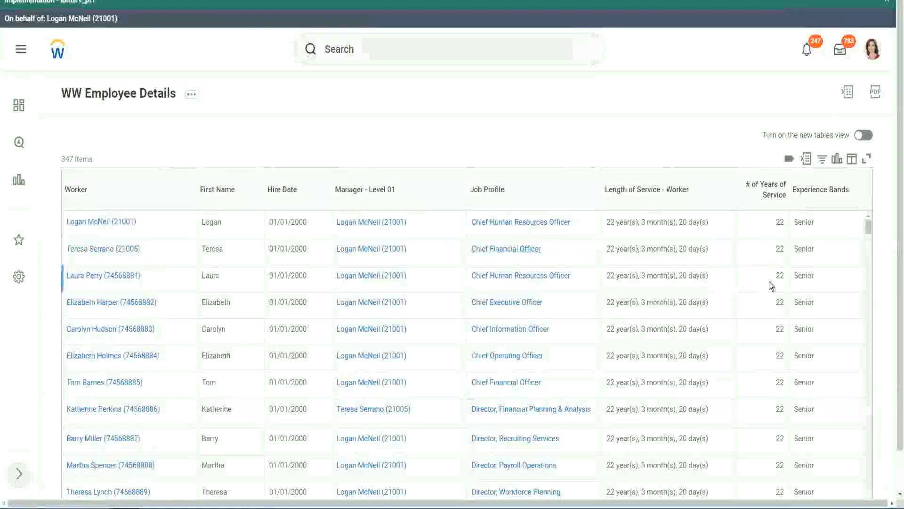
Step: Back in the Workday report, examine the years of service and experience bands down the worker rows
{"action": "scroll", "coordinate": [772, 283], "scroll_direction": "down", "scroll_amount": 3}
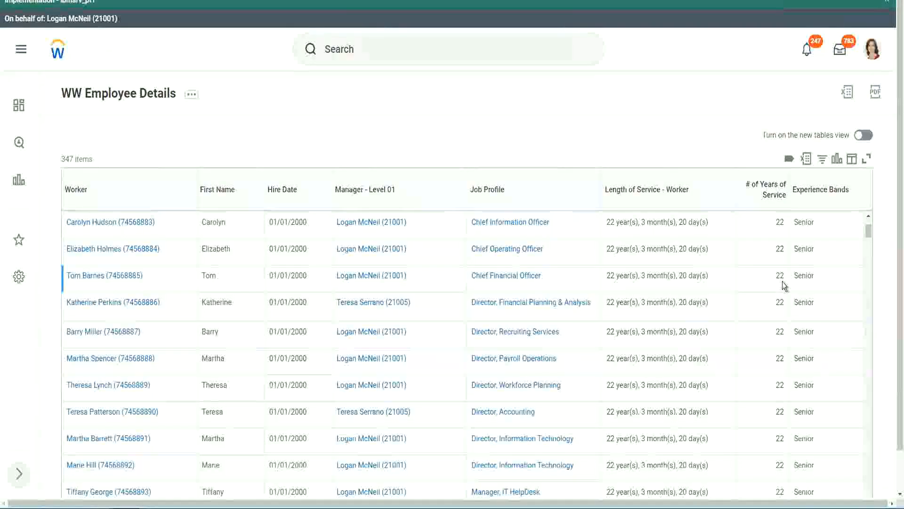
{"action": "scroll", "coordinate": [782, 288], "scroll_direction": "down", "scroll_amount": 8}
{"action": "scroll", "coordinate": [790, 314], "scroll_direction": "down", "scroll_amount": 6}
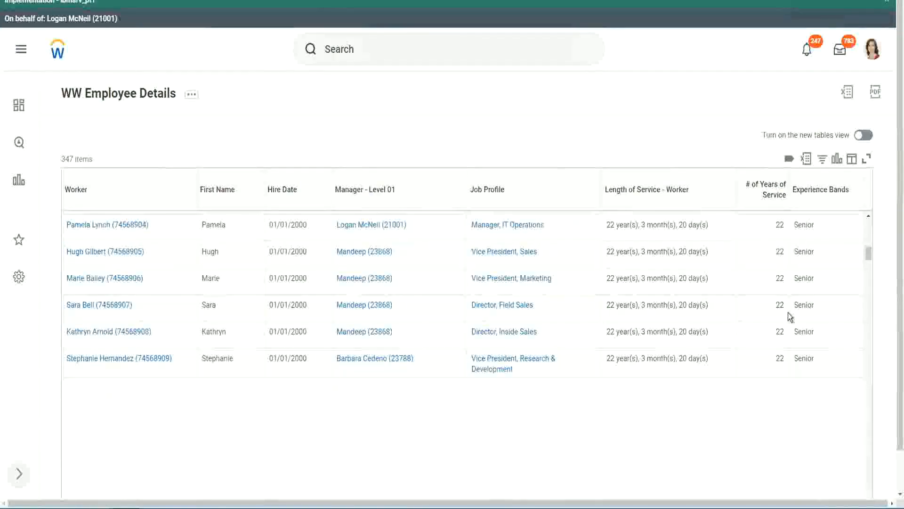
{"action": "scroll", "coordinate": [803, 327], "scroll_direction": "down", "scroll_amount": 1}
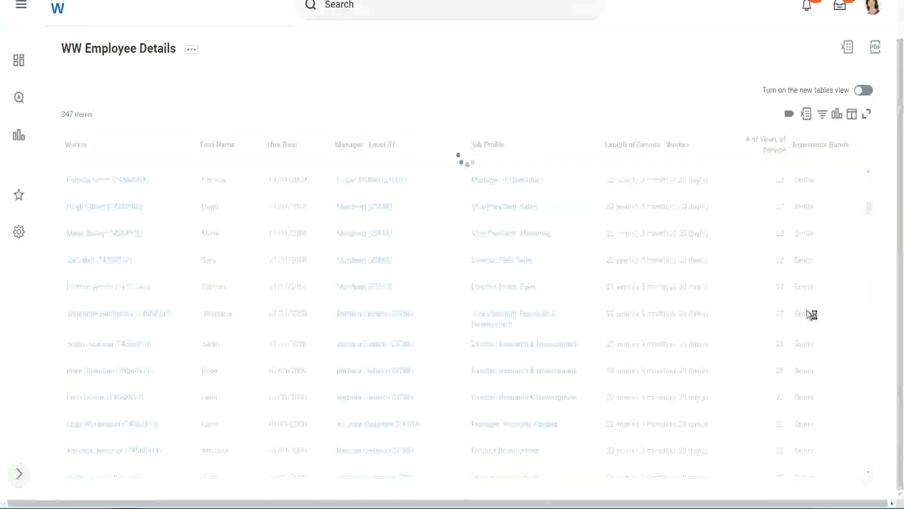
{"action": "scroll", "coordinate": [838, 265], "scroll_direction": "down", "scroll_amount": 4}
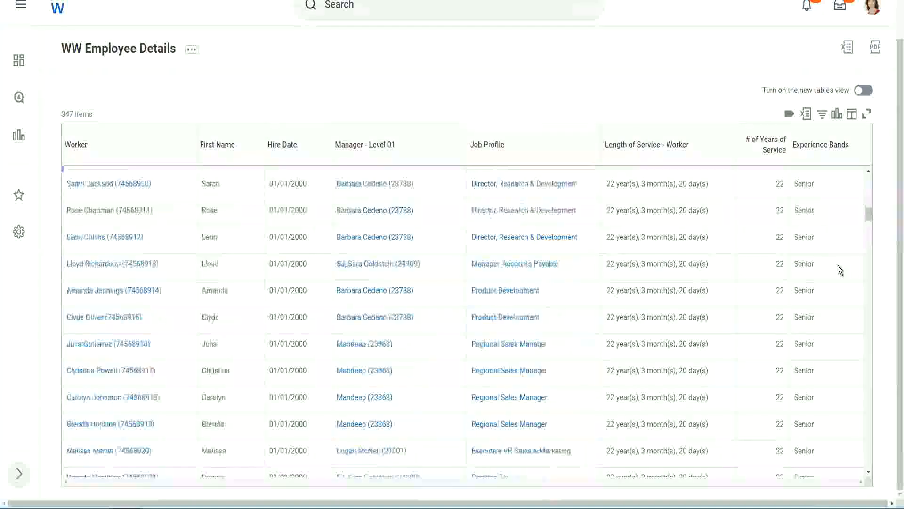
{"action": "scroll", "coordinate": [838, 265], "scroll_direction": "down", "scroll_amount": 3}
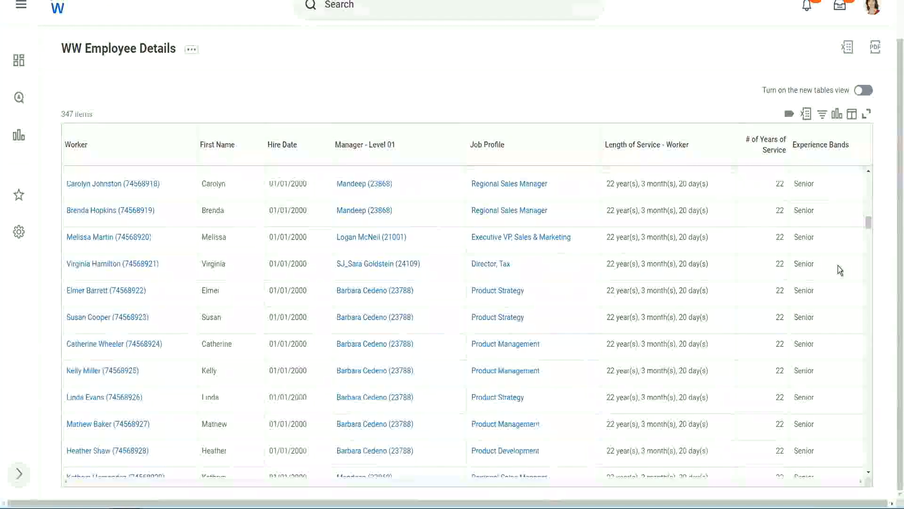
{"action": "scroll", "coordinate": [838, 265], "scroll_direction": "down", "scroll_amount": 7}
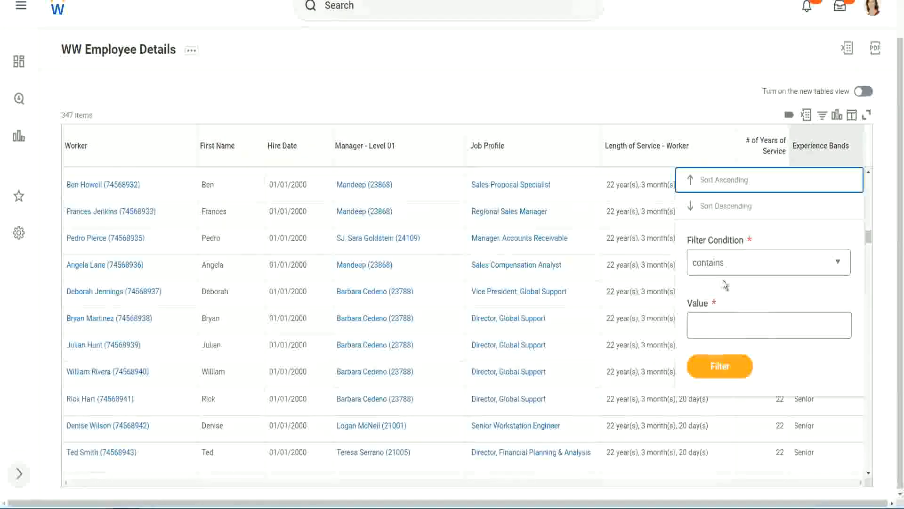
Step: Filter the Experience Bands column for values containing Amateur
{"action": "left_click", "coordinate": [717, 317]}
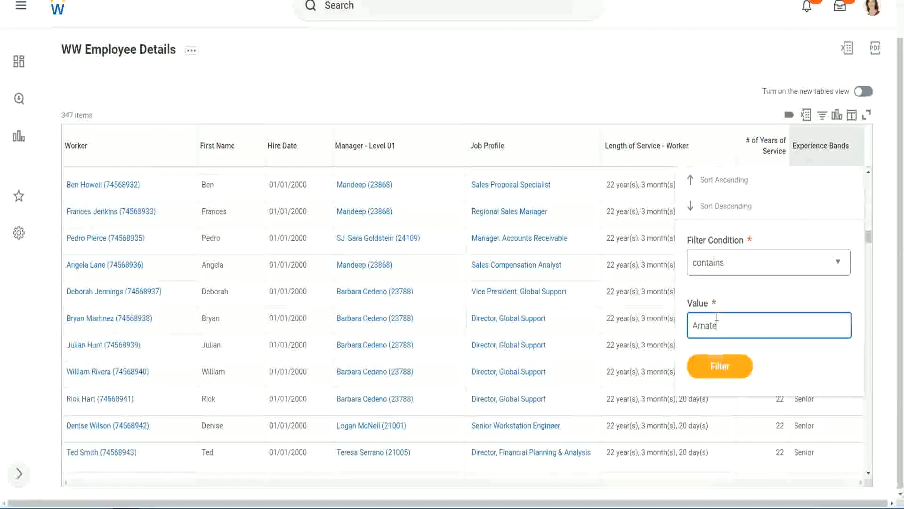
{"action": "type", "text": "Amateur"}
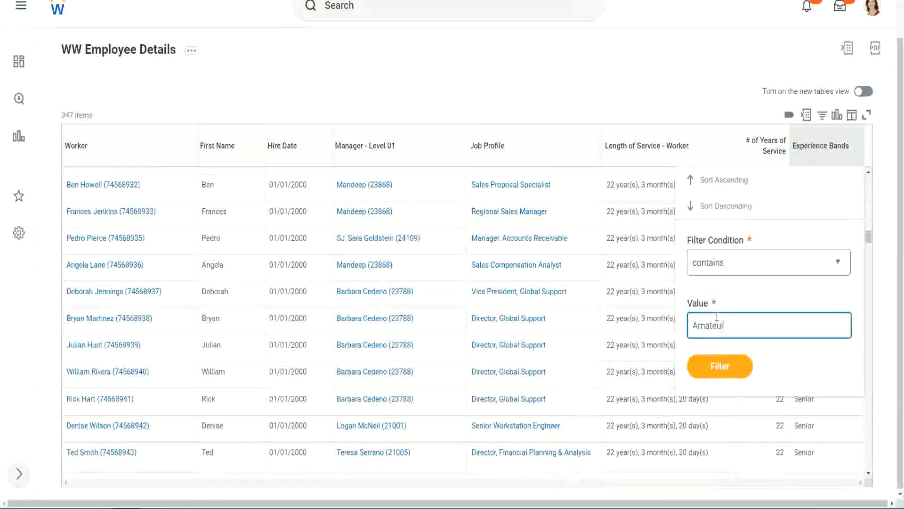
{"action": "left_click", "coordinate": [713, 372]}
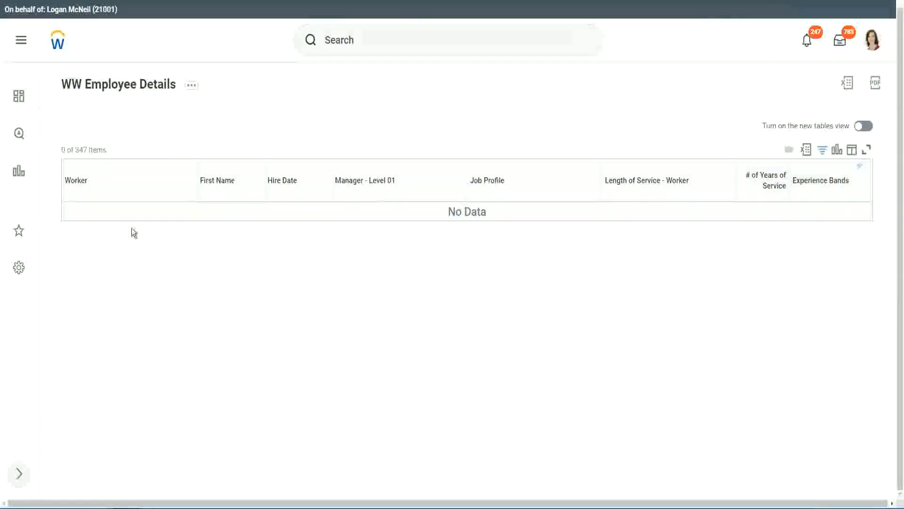
Step: Change the Experience Bands filter value to Legend and check the matching workers' hire dates
{"action": "left_click", "coordinate": [817, 181]}
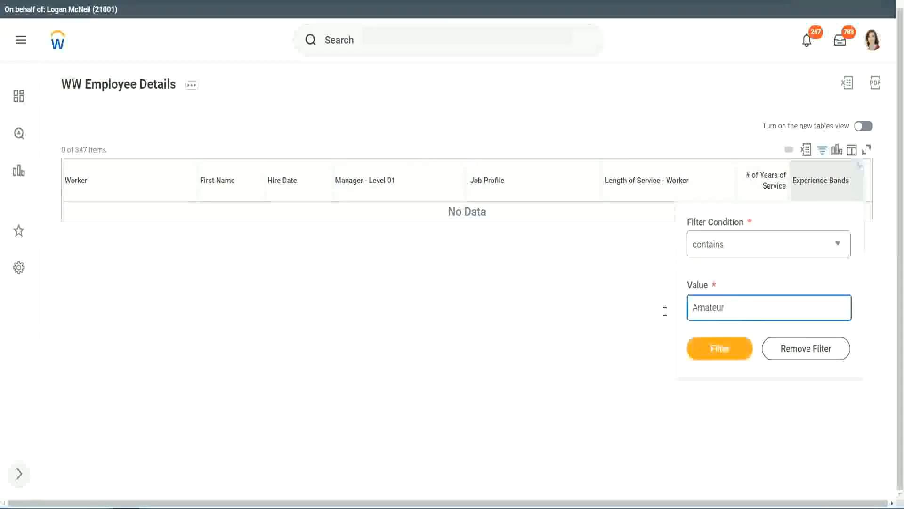
{"action": "left_click_drag", "start_coordinate": [665, 311], "coordinate": [646, 309]}
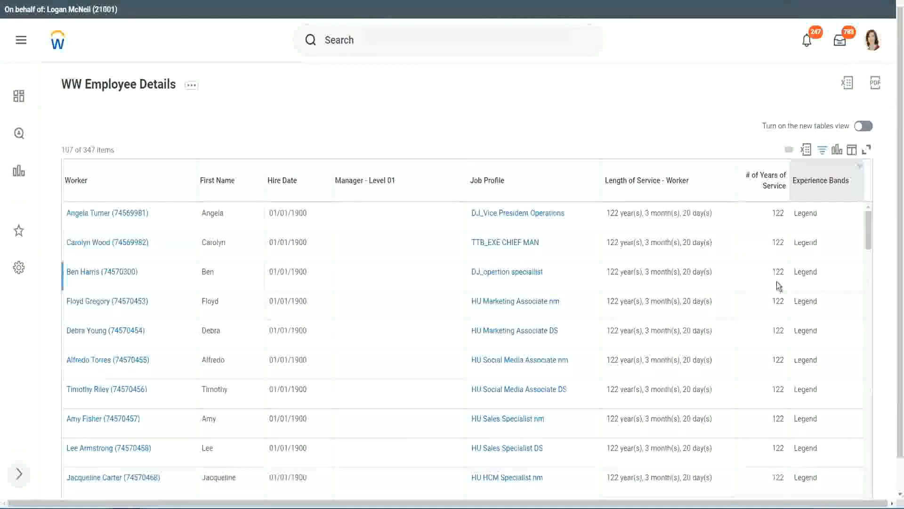
{"action": "scroll", "coordinate": [776, 282], "scroll_direction": "down", "scroll_amount": 20}
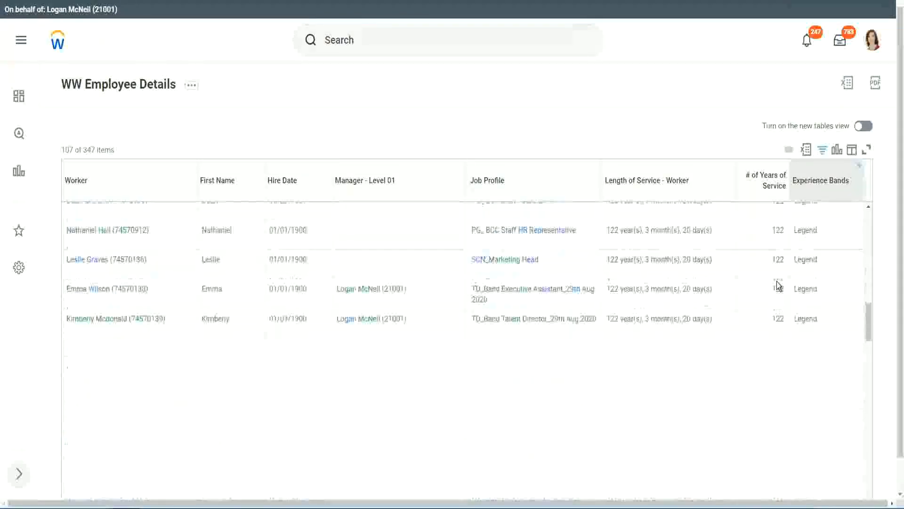
{"action": "scroll", "coordinate": [777, 285], "scroll_direction": "down", "scroll_amount": 2}
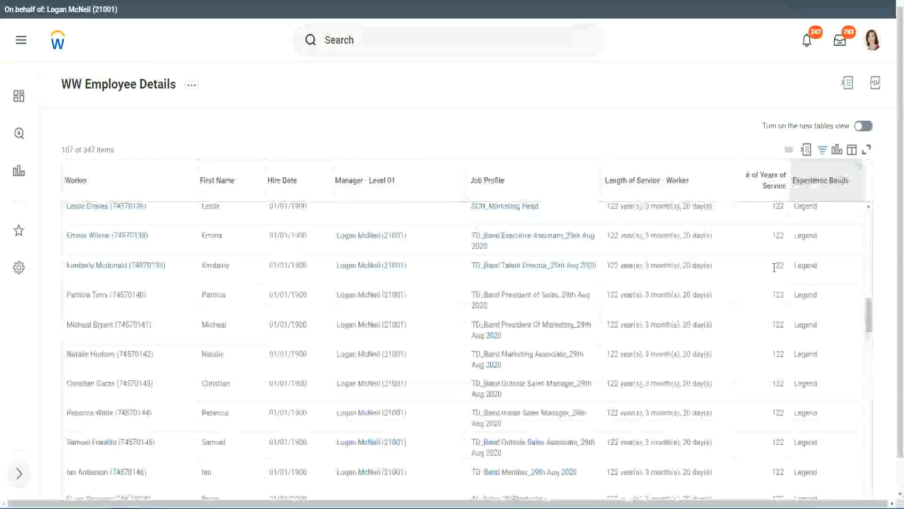
{"action": "scroll", "coordinate": [774, 267], "scroll_direction": "down", "scroll_amount": 15}
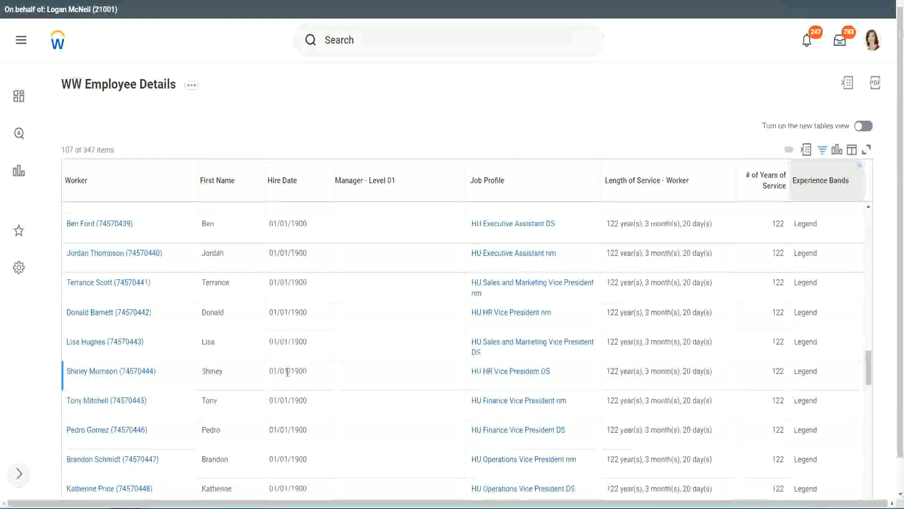
{"action": "double_click", "coordinate": [292, 369]}
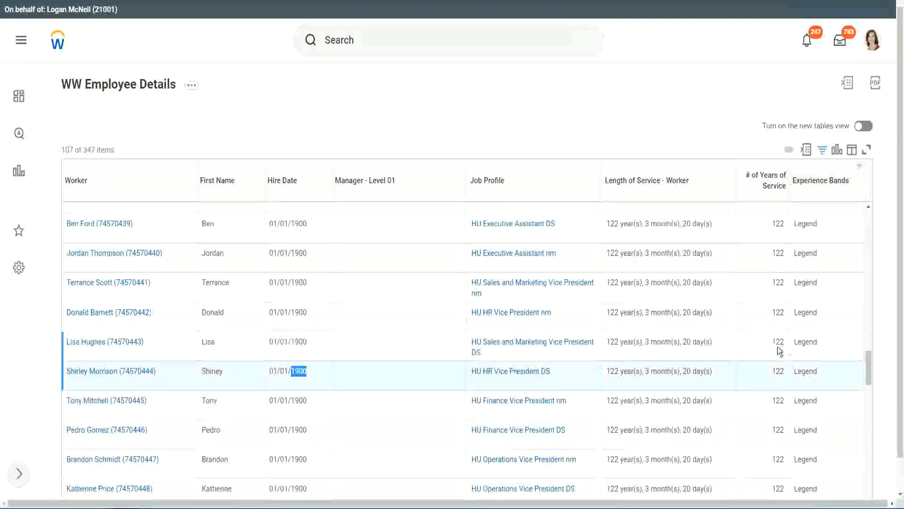
Step: Examine the remaining Legend rows to the end of the list, checking years of service against the band
{"action": "scroll", "coordinate": [770, 353], "scroll_direction": "down", "scroll_amount": 1}
{"action": "scroll", "coordinate": [769, 353], "scroll_direction": "down", "scroll_amount": 3}
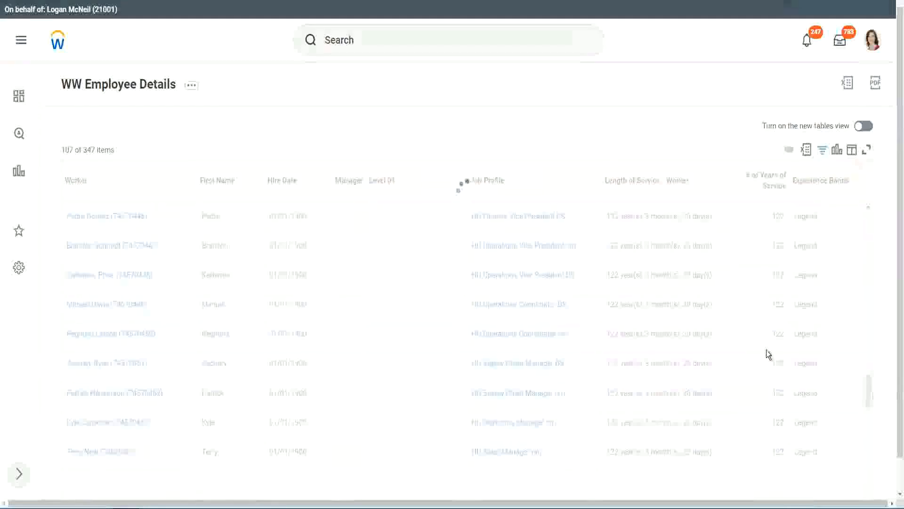
{"action": "scroll", "coordinate": [767, 350], "scroll_direction": "down", "scroll_amount": 3}
{"action": "scroll", "coordinate": [766, 349], "scroll_direction": "down", "scroll_amount": 10}
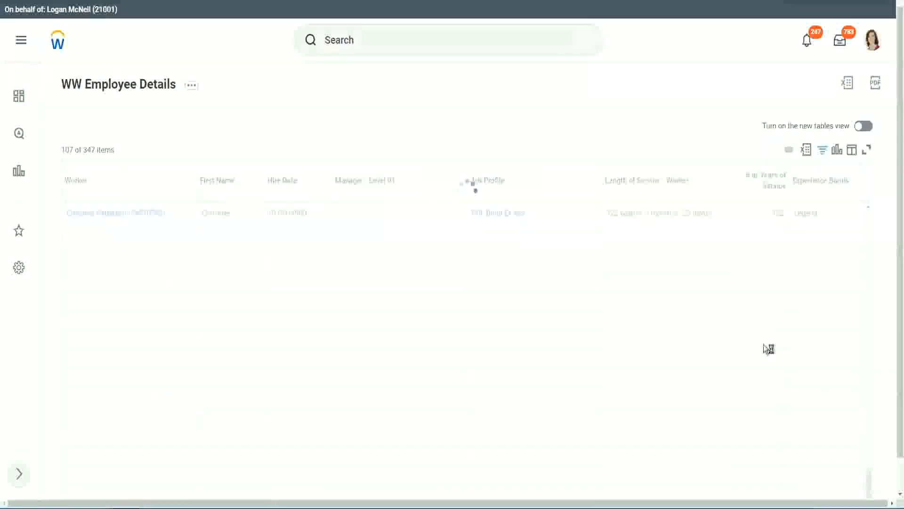
{"action": "scroll", "coordinate": [755, 311], "scroll_direction": "down", "scroll_amount": 5}
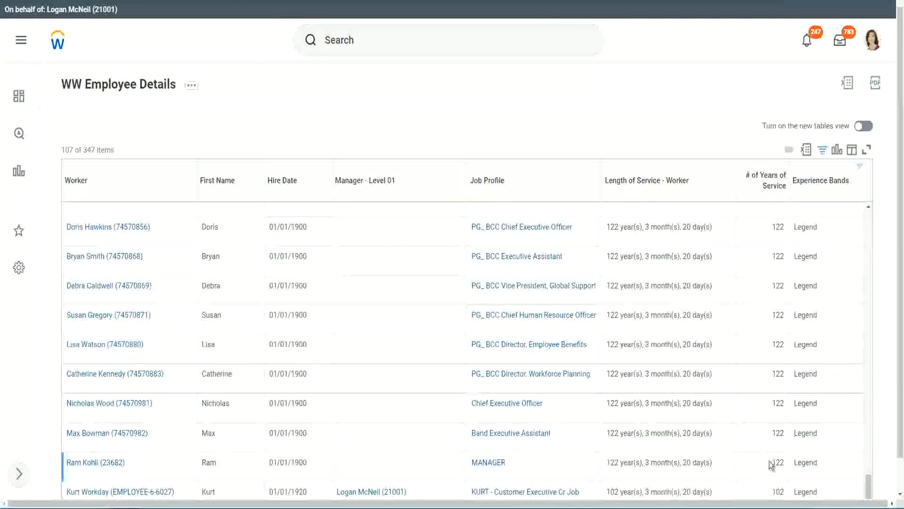
{"action": "double_click", "coordinate": [776, 491]}
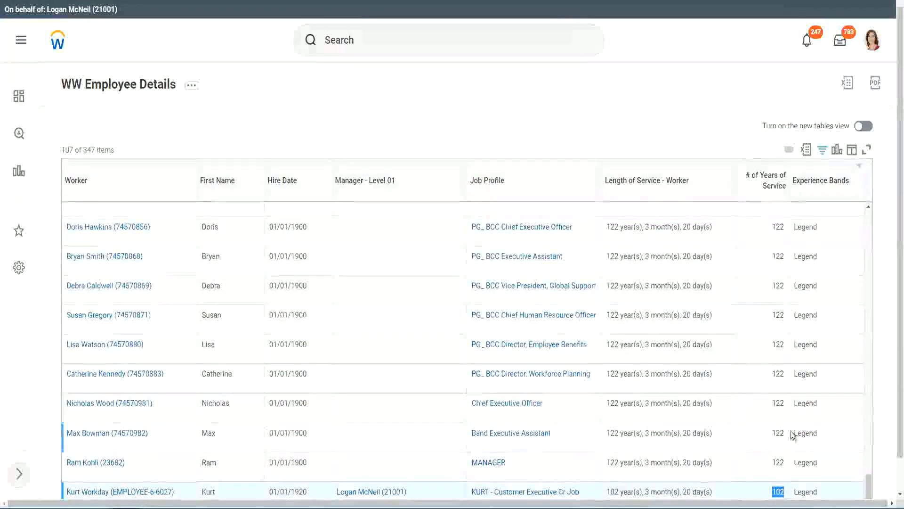
{"action": "left_click_drag", "start_coordinate": [778, 403], "coordinate": [785, 403]}
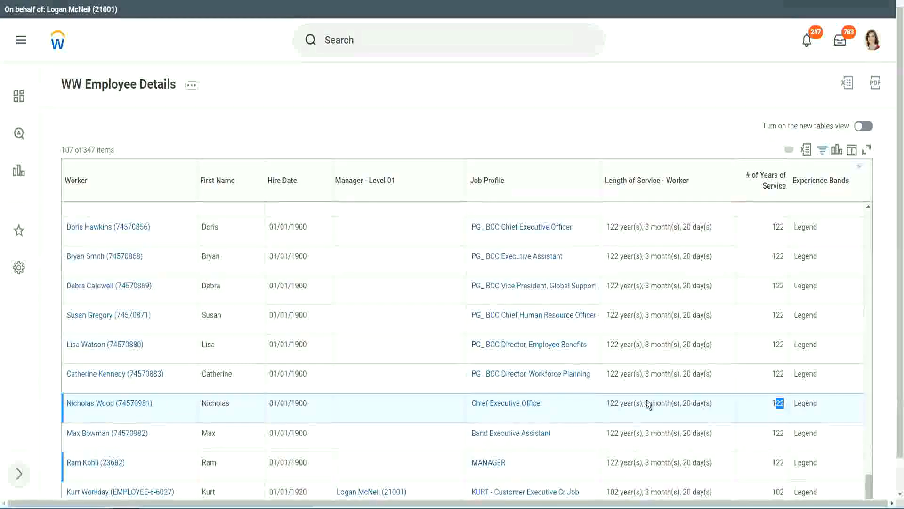
{"action": "left_click", "coordinate": [759, 375]}
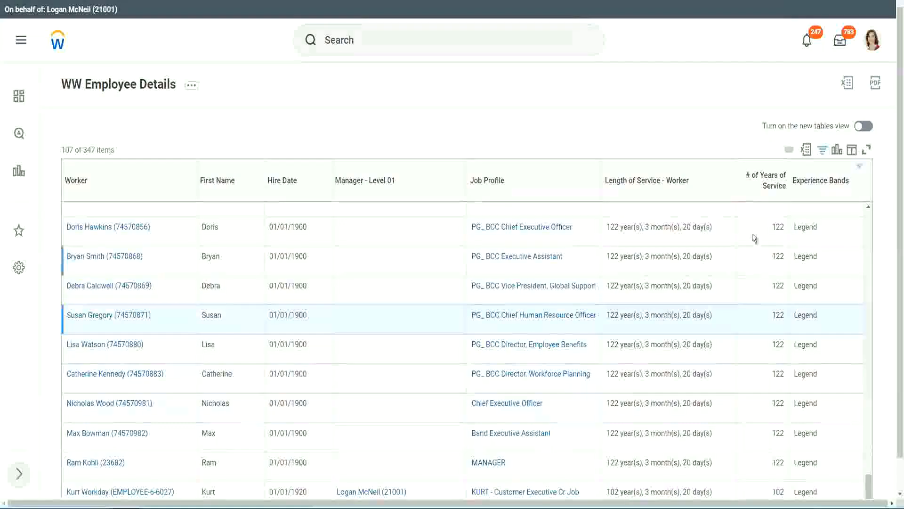
Step: Change the Experience Bands column filter value to Experienced and apply it, keeping the contains condition
{"action": "left_click", "coordinate": [826, 185]}
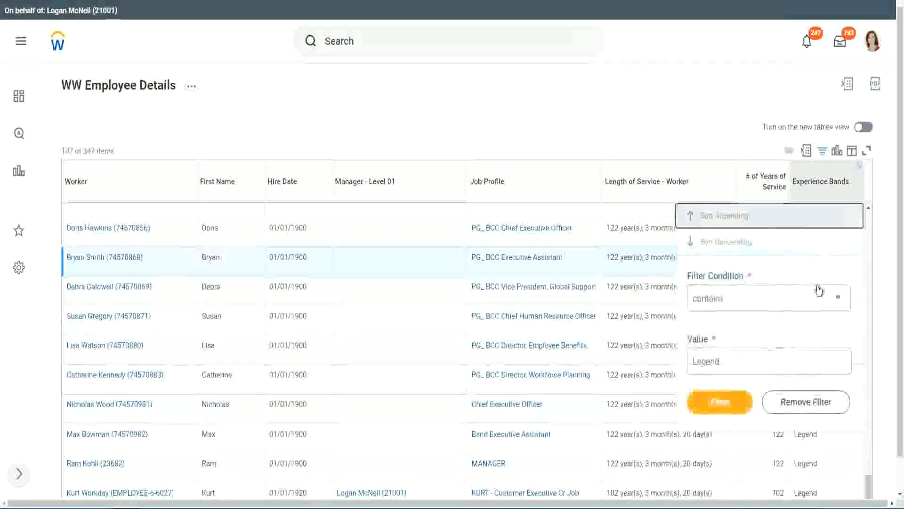
{"action": "left_click", "coordinate": [740, 361]}
{"action": "double_click", "coordinate": [713, 351]}
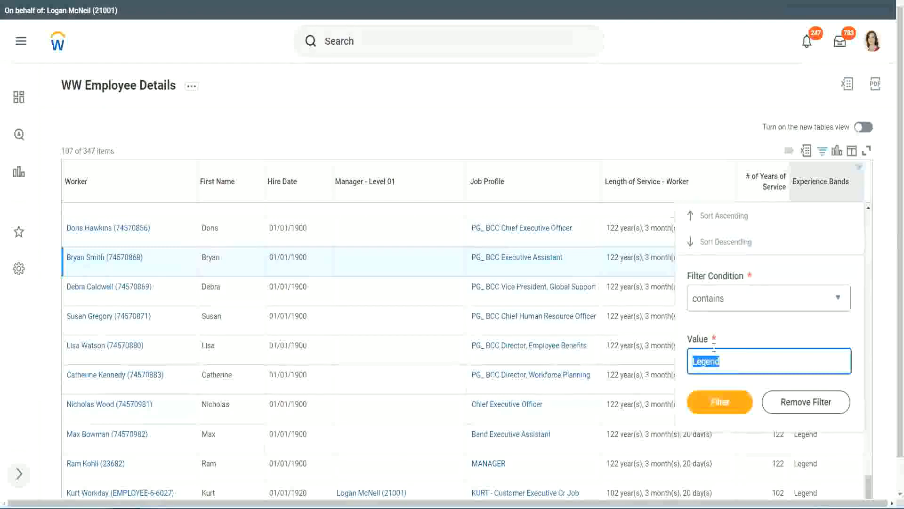
{"action": "type", "text": "Ex"}
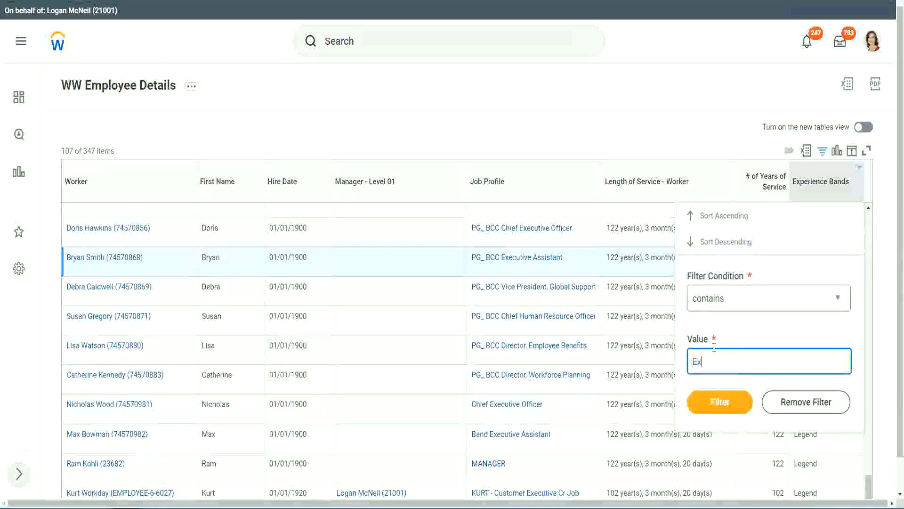
{"action": "type", "text": "pe"}
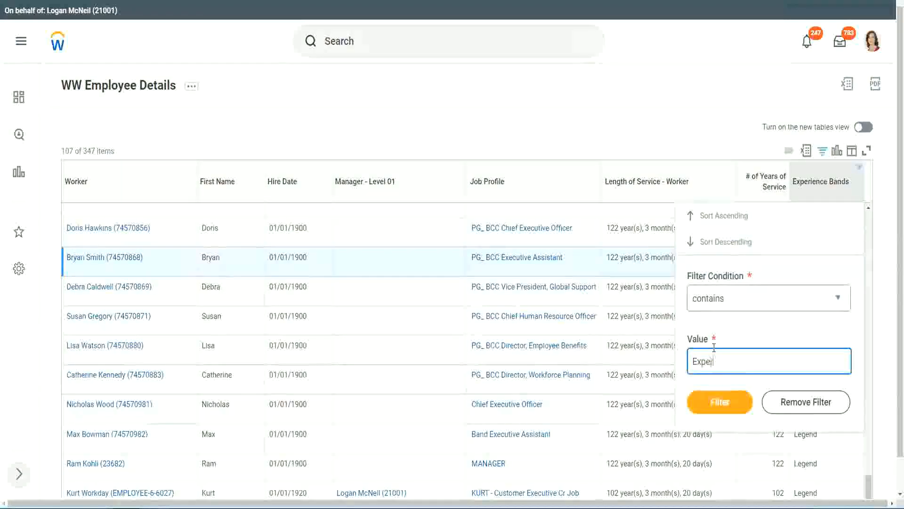
{"action": "type", "text": "rienced"}
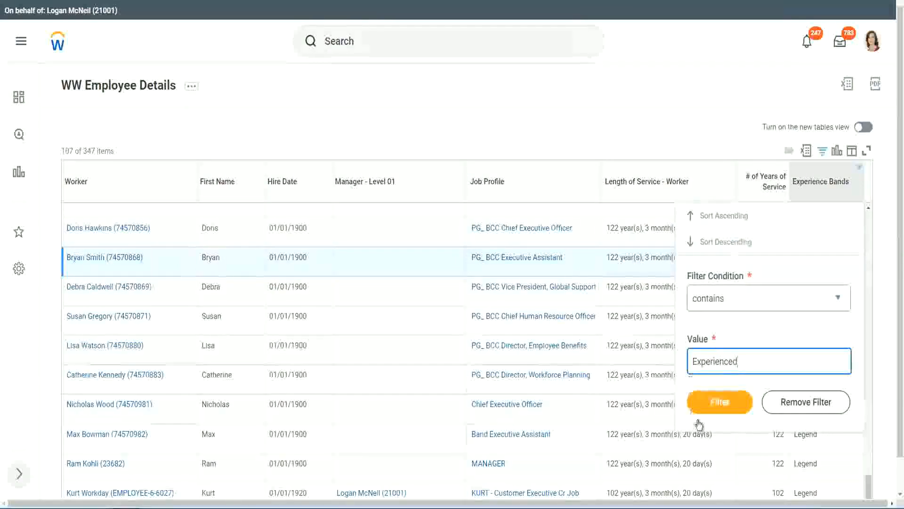
{"action": "left_click", "coordinate": [726, 402]}
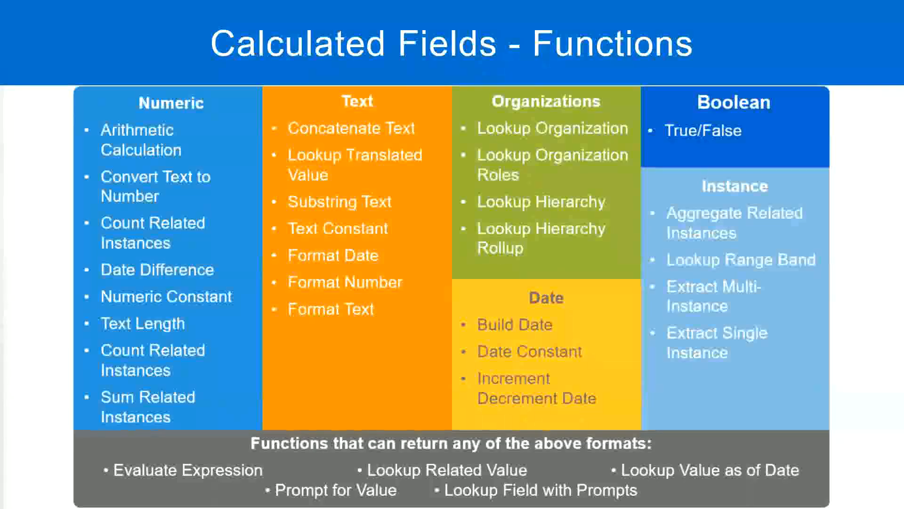
Step: Switch to the Notepad++ notes and check the years range defined for the Experienced band
{"action": "key", "text": "alt+Tab"}
{"action": "left_click", "coordinate": [50, 116]}
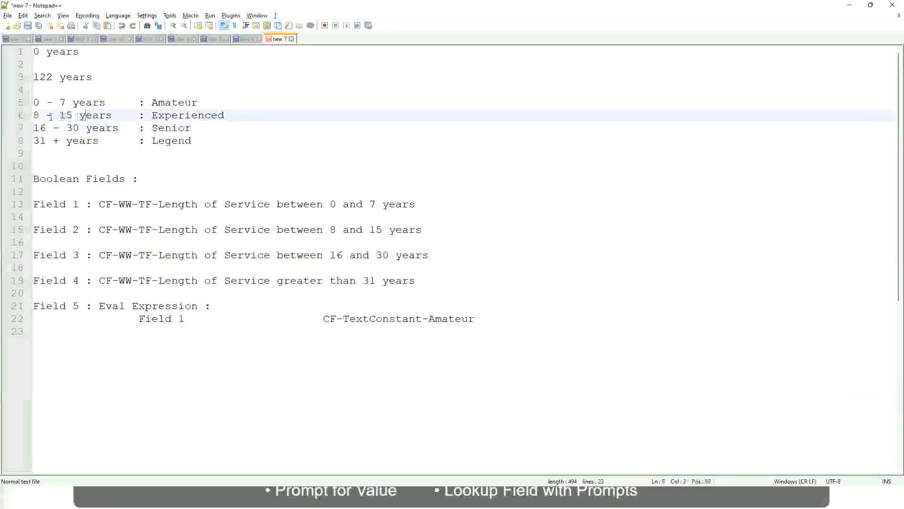
{"action": "left_click_drag", "start_coordinate": [40, 116], "coordinate": [71, 115]}
{"action": "left_click", "coordinate": [75, 116]}
{"action": "left_click", "coordinate": [105, 116]}
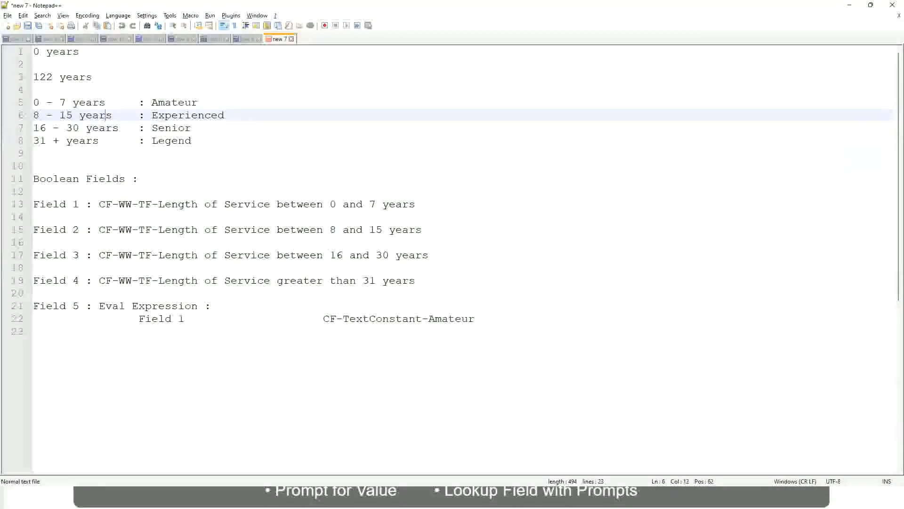
Step: Return to the Workday report and examine the Experienced rows, comparing each worker's number of years of service with the band
{"action": "key", "text": "alt+Tab"}
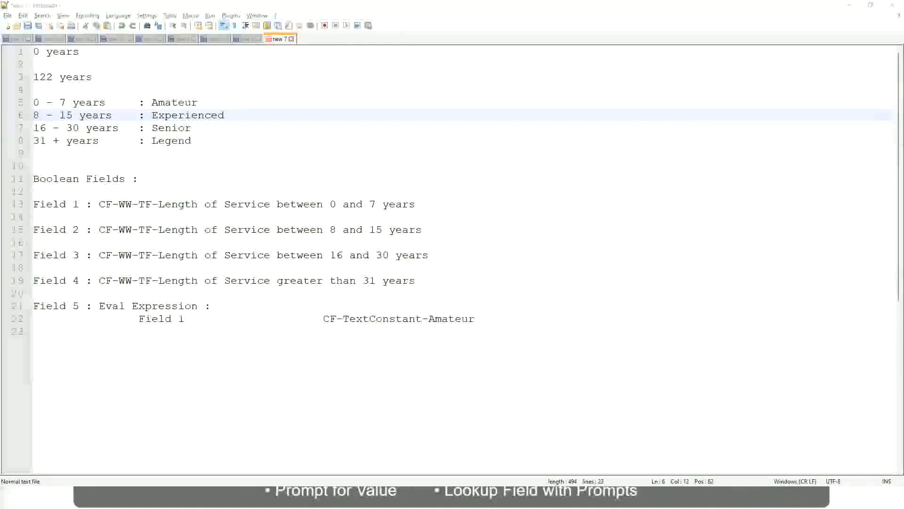
{"action": "key", "text": "alt+Tab"}
{"action": "scroll", "coordinate": [782, 349], "scroll_direction": "down", "scroll_amount": 2}
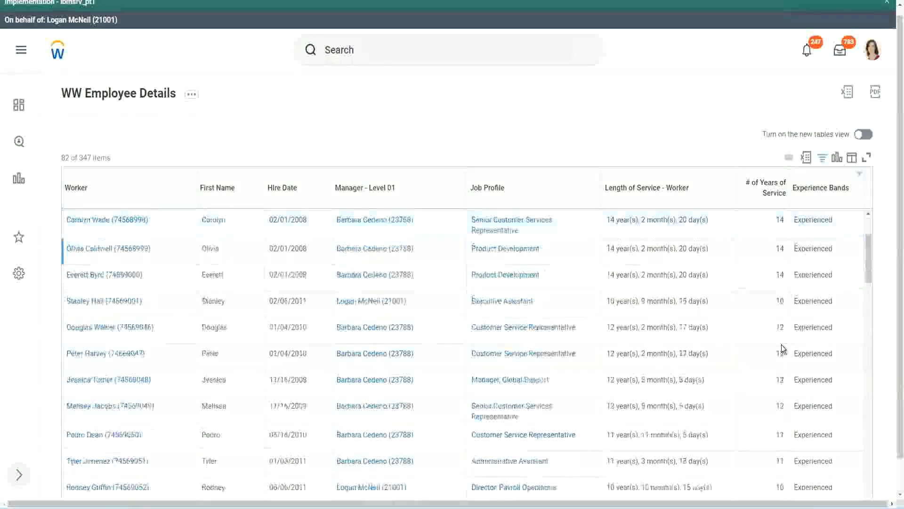
{"action": "scroll", "coordinate": [781, 349], "scroll_direction": "down", "scroll_amount": 2}
{"action": "double_click", "coordinate": [778, 247]}
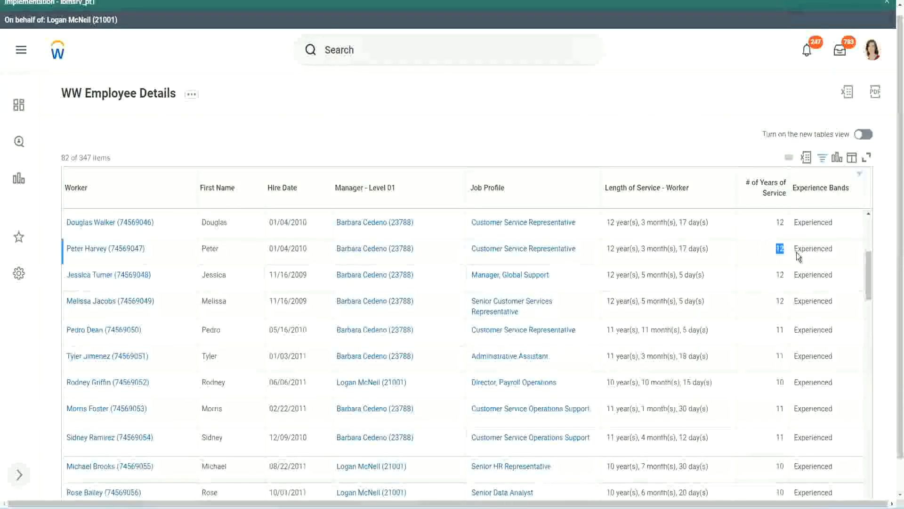
{"action": "double_click", "coordinate": [798, 248]}
{"action": "scroll", "coordinate": [779, 323], "scroll_direction": "down", "scroll_amount": 2}
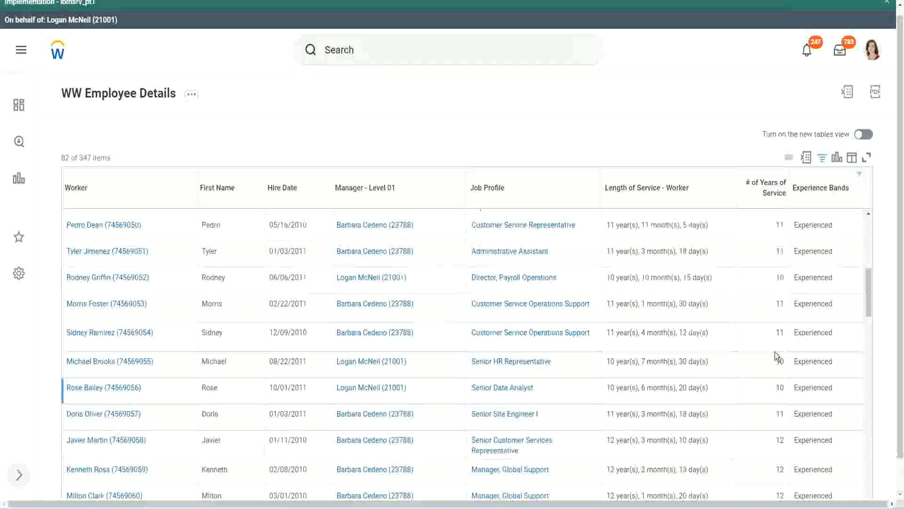
{"action": "left_click", "coordinate": [778, 333]}
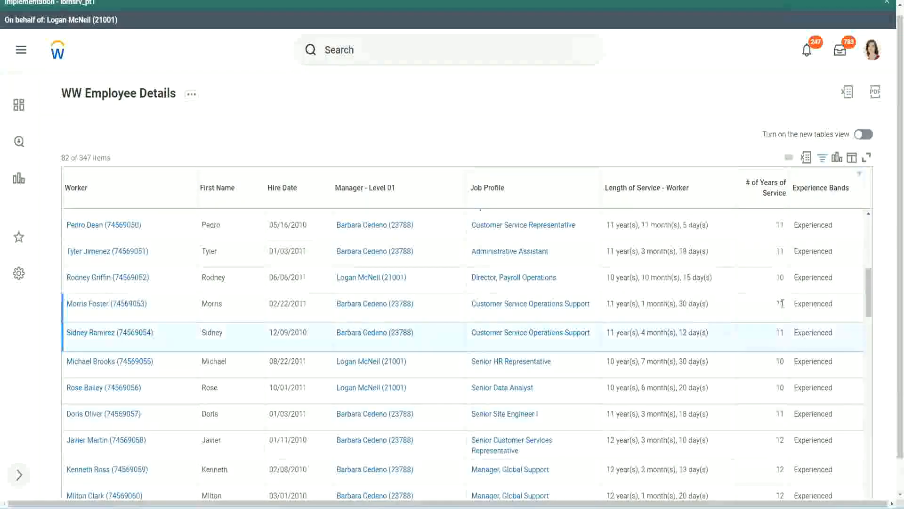
{"action": "left_click", "coordinate": [803, 303]}
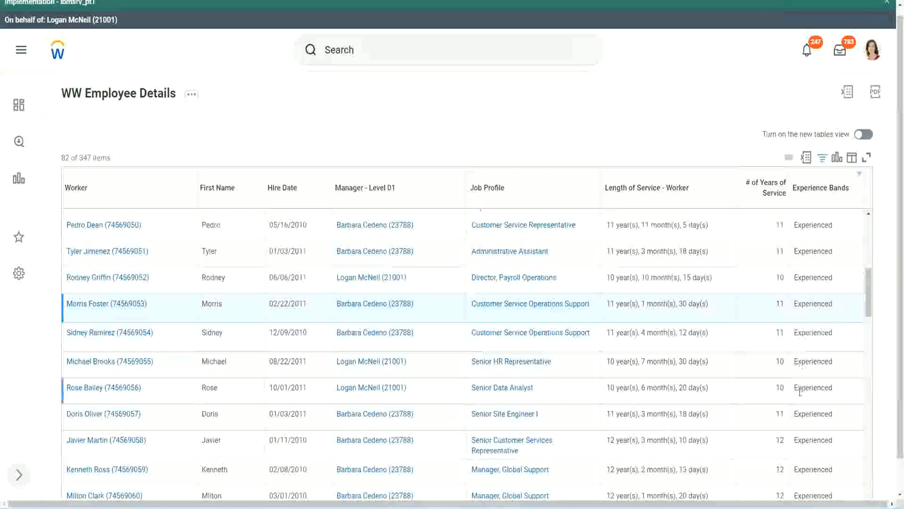
{"action": "scroll", "coordinate": [801, 391], "scroll_direction": "down", "scroll_amount": 5}
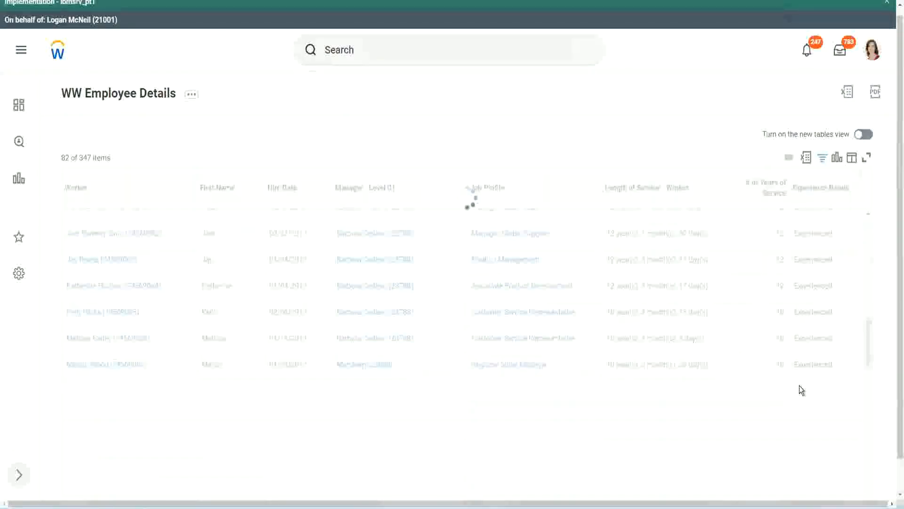